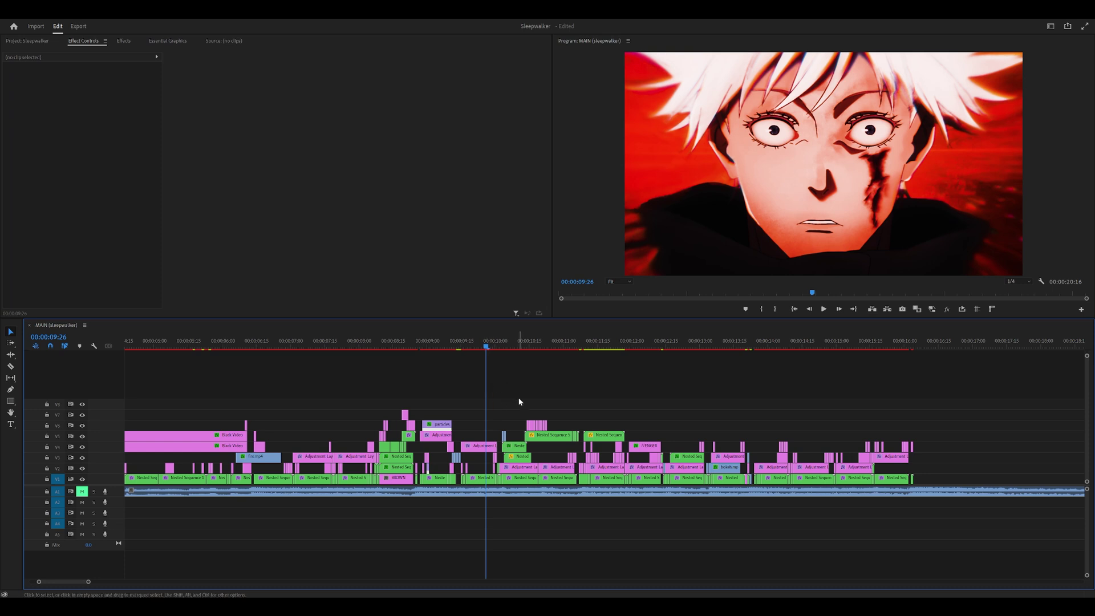
Survey the layered Sleepwalker MAIN timeline, play it, and jump the playhead to 00:00:10:07
key(backslash)
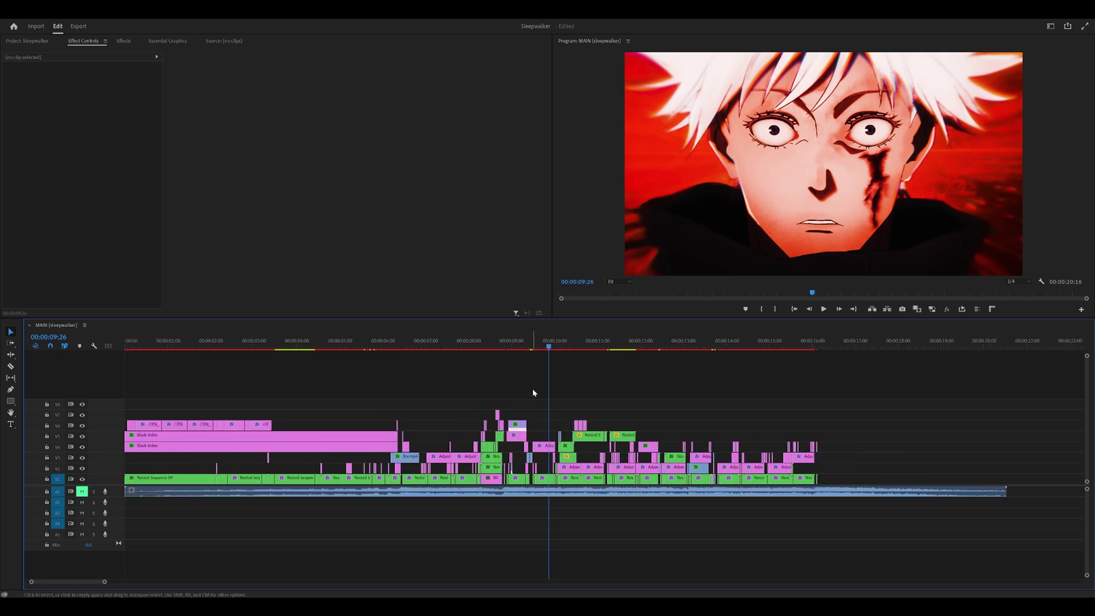
key(equal)
key(equal)
key(equal)
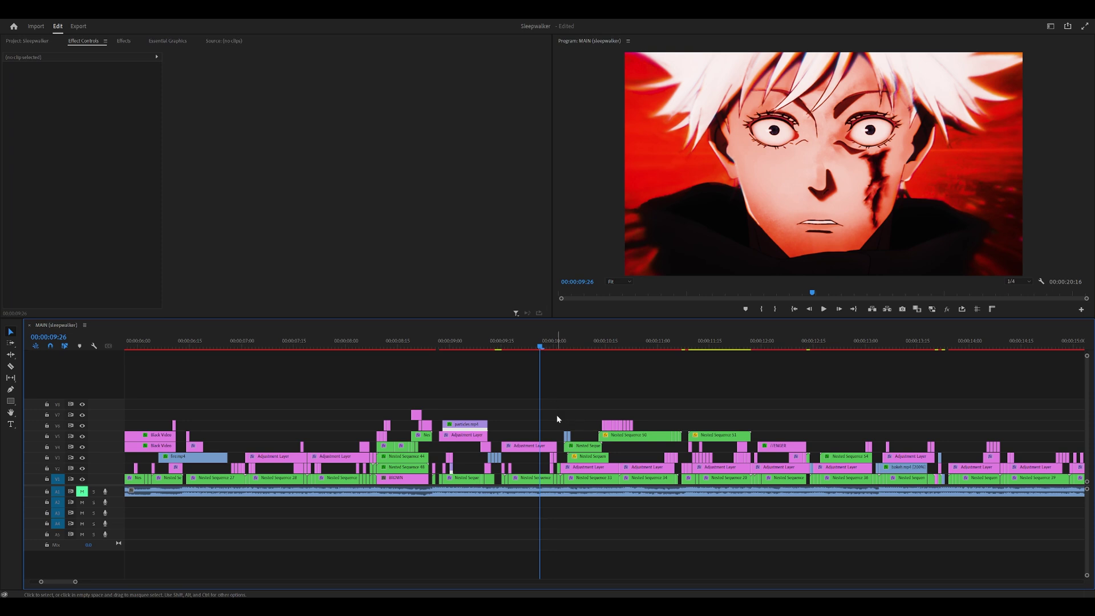
scroll(553, 411, right, 2)
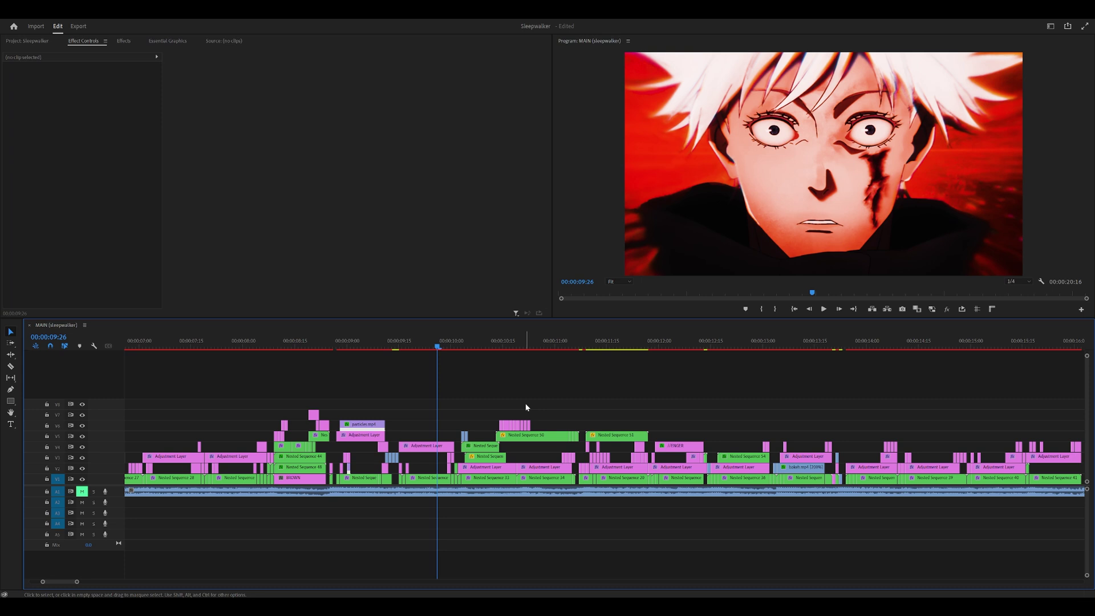
scroll(457, 377, down, 2)
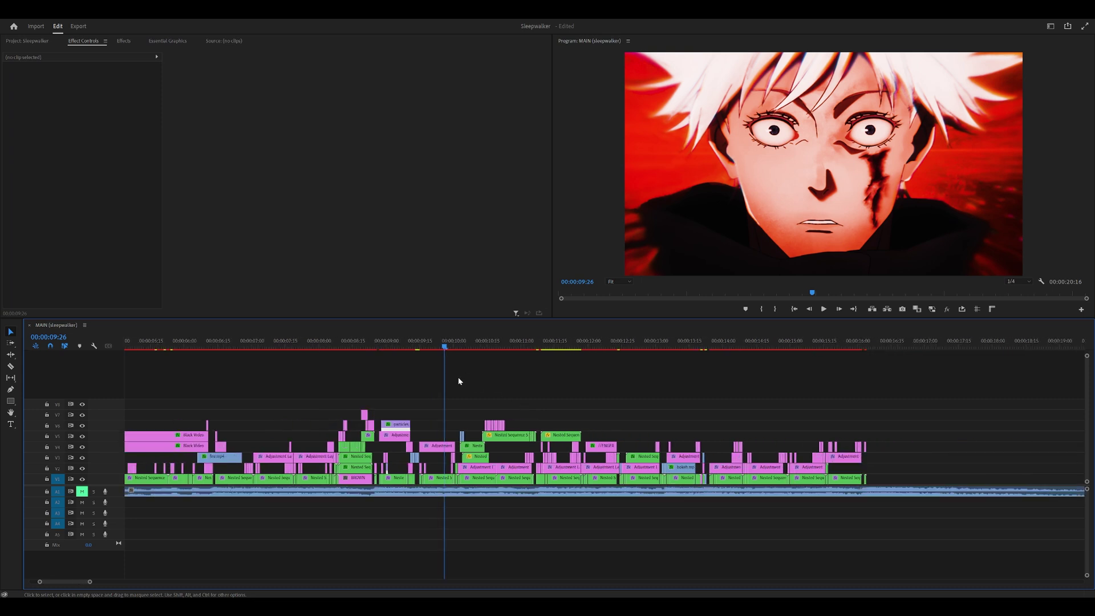
scroll(460, 378, left, 2)
scroll(580, 426, up, 2)
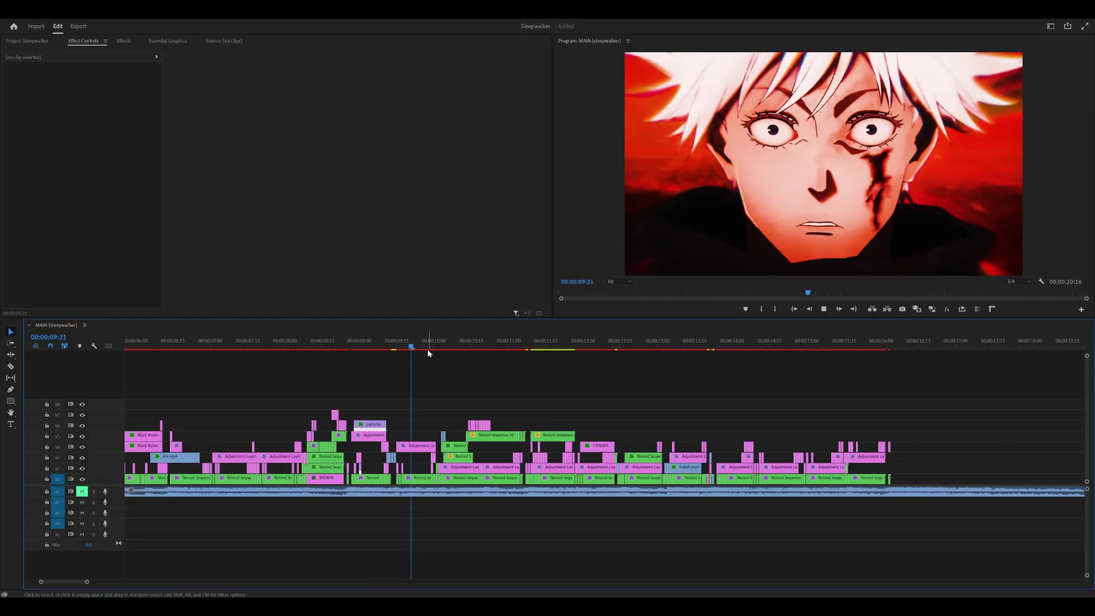
key(space)
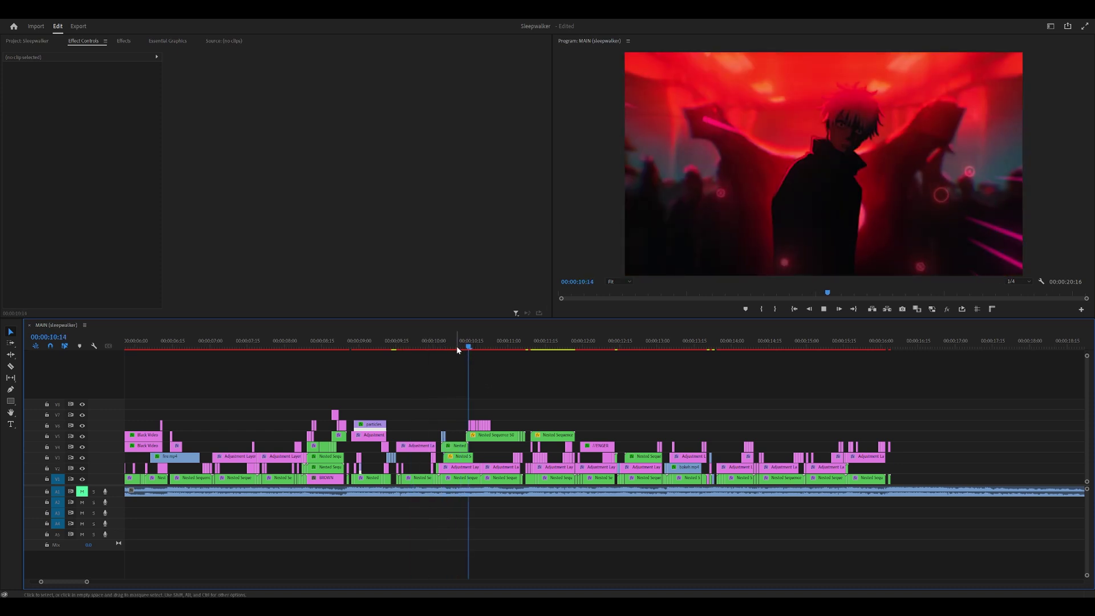
click(450, 344)
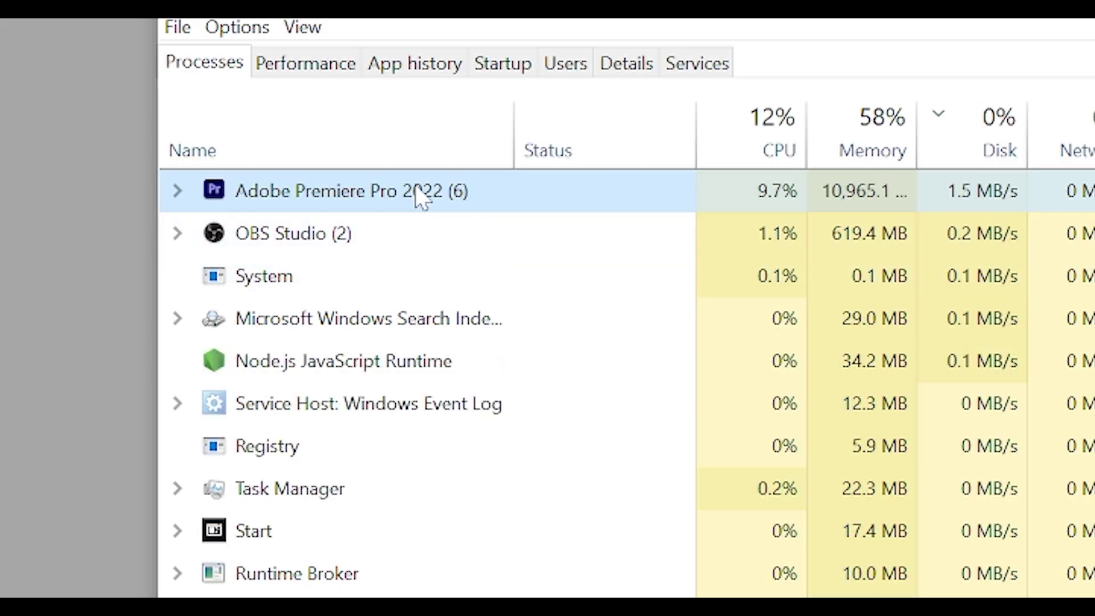
Bring up the context options for the Adobe Premiere Pro 2022 process in Task Manager
right_click(416, 193)
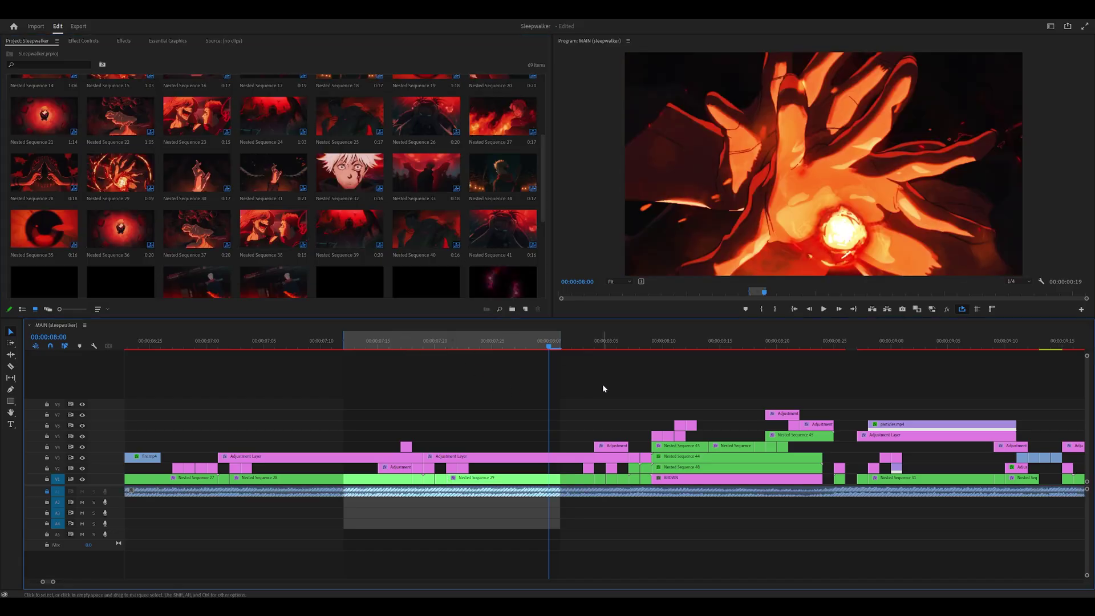
Clear the sequence's in and out points from the ruler's context menu
scroll(602, 385, down, 3)
scroll(602, 384, down, 3)
scroll(581, 383, down, 2)
scroll(510, 395, up, 3)
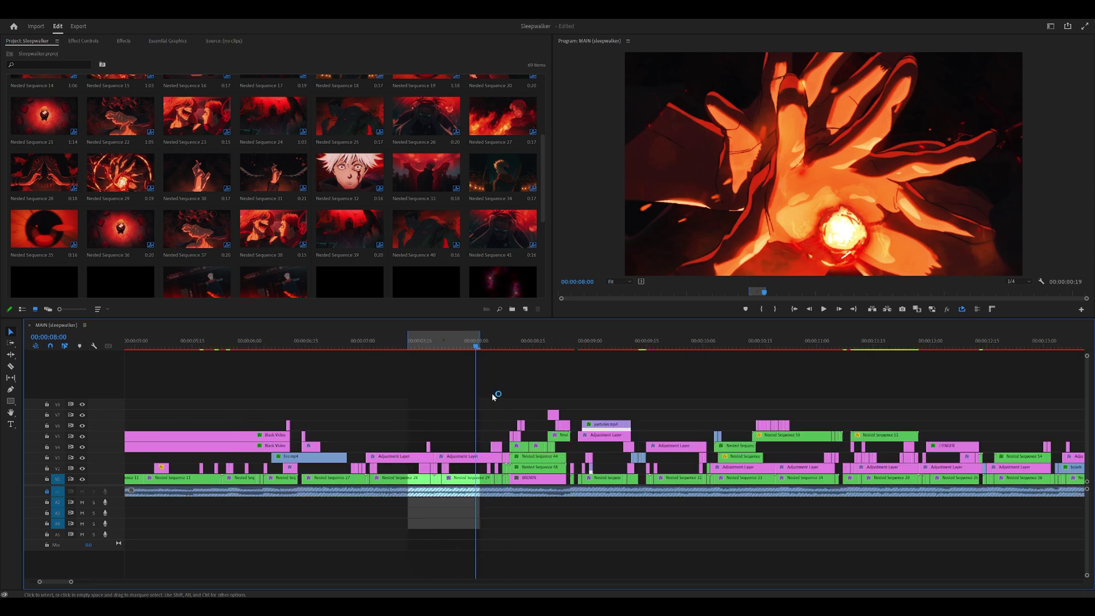
scroll(494, 395, up, 2)
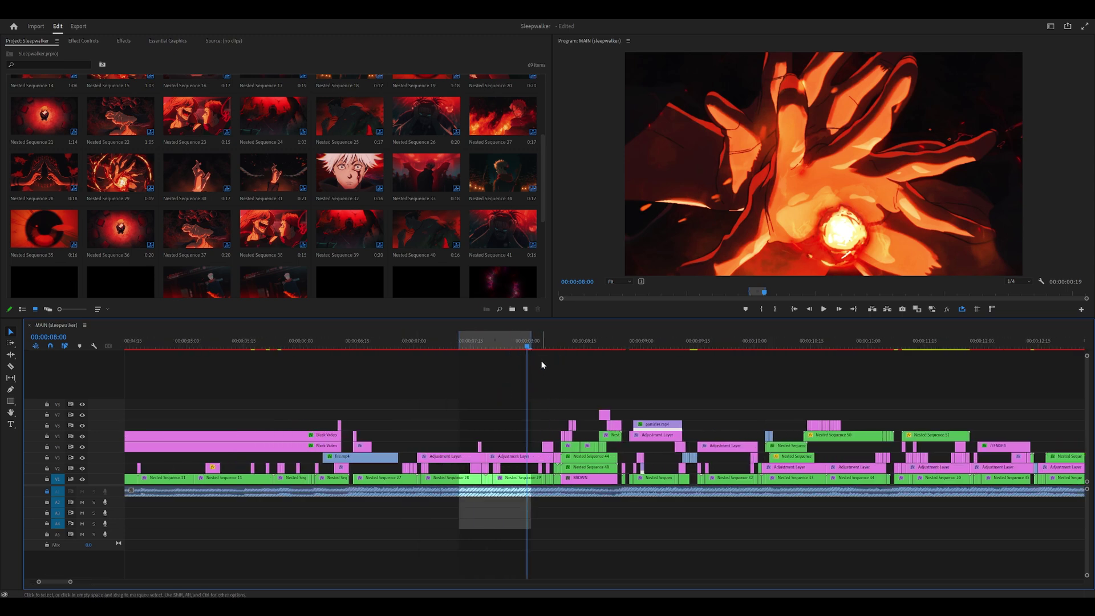
right_click(585, 341)
click(621, 420)
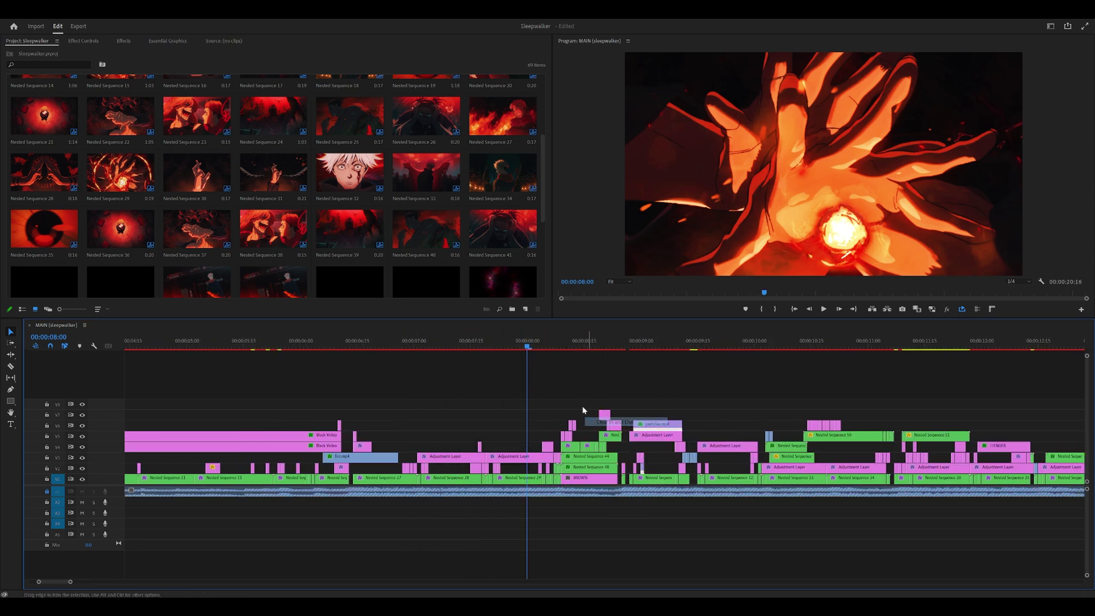
Mute audio track A1 and bring the playhead back to the shot near 00:00:08:08, zoomed in
click(530, 347)
drag(531, 346, 552, 354)
scroll(297, 422, down, 1)
click(83, 492)
click(530, 366)
scroll(524, 363, up, 1)
scroll(533, 361, up, 3)
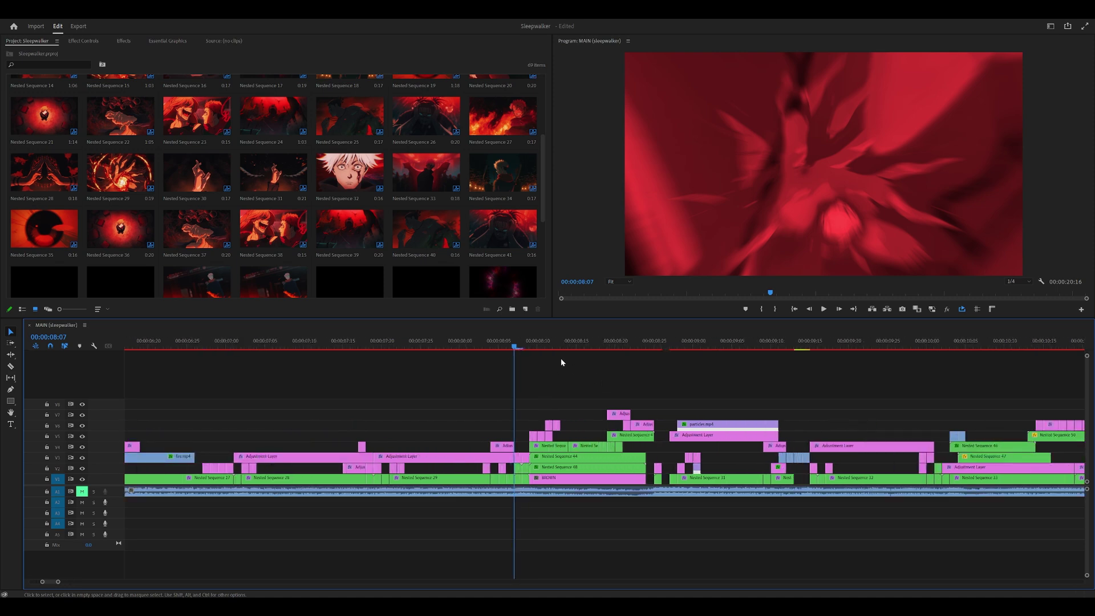
drag(526, 347, 421, 375)
key(=)
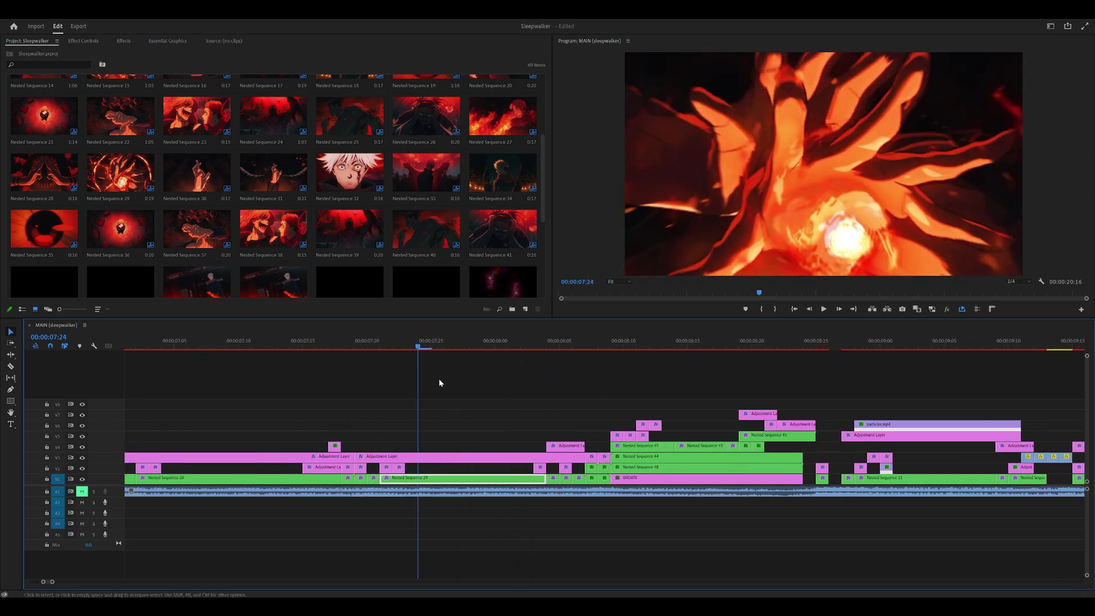
Show Nested Sequence 29's effects, then select the adjustment layer above it to view its Transforms
scroll(451, 399, up, 1)
click(77, 41)
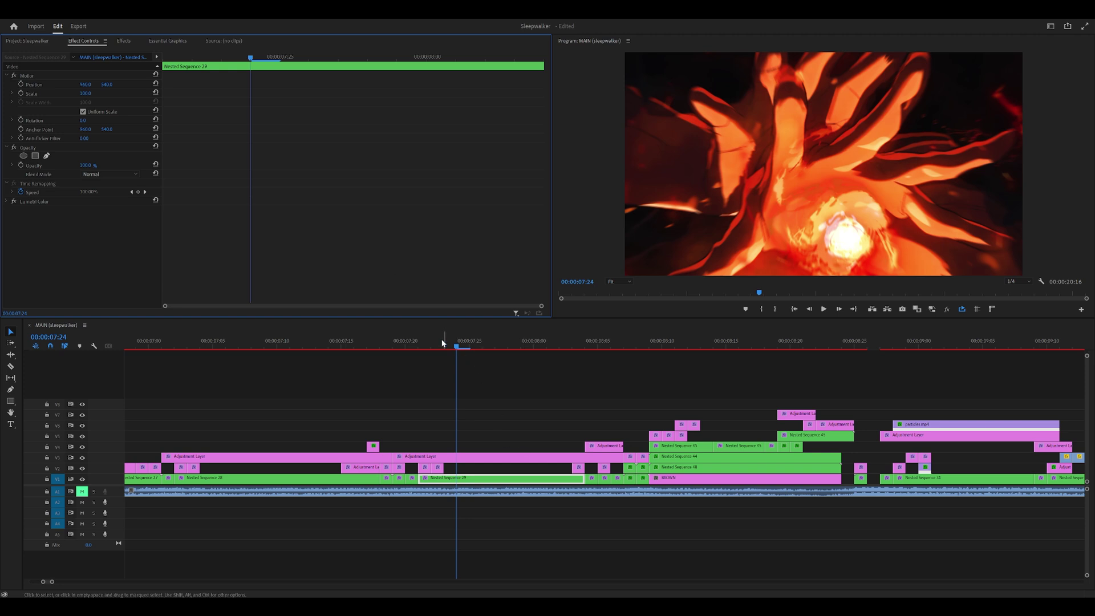
drag(403, 346, 507, 349)
click(472, 460)
scroll(307, 245, down, 5)
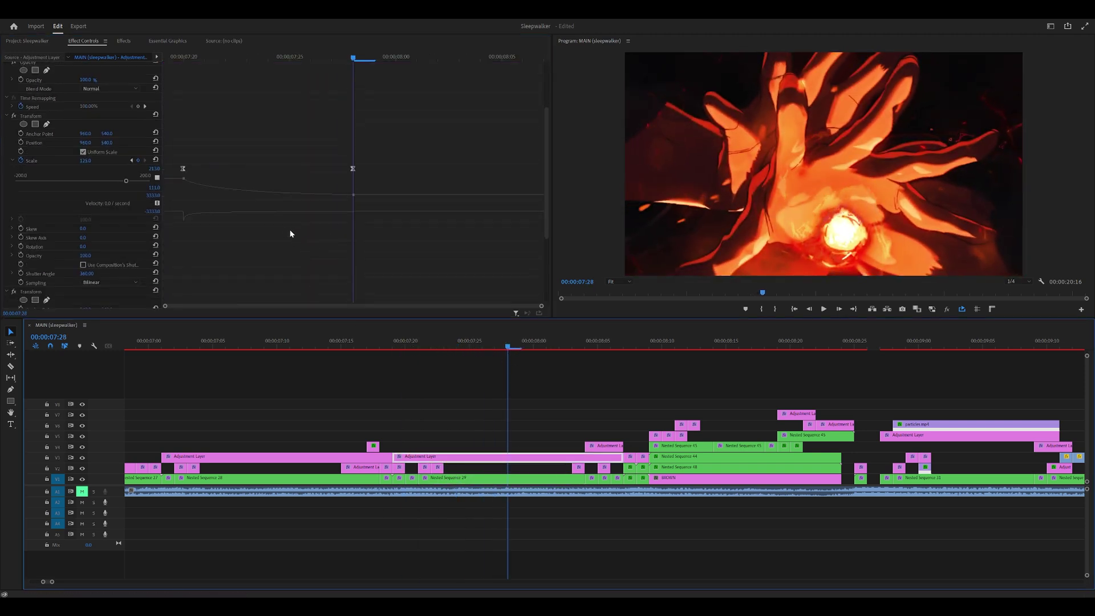
scroll(186, 59, down, 3)
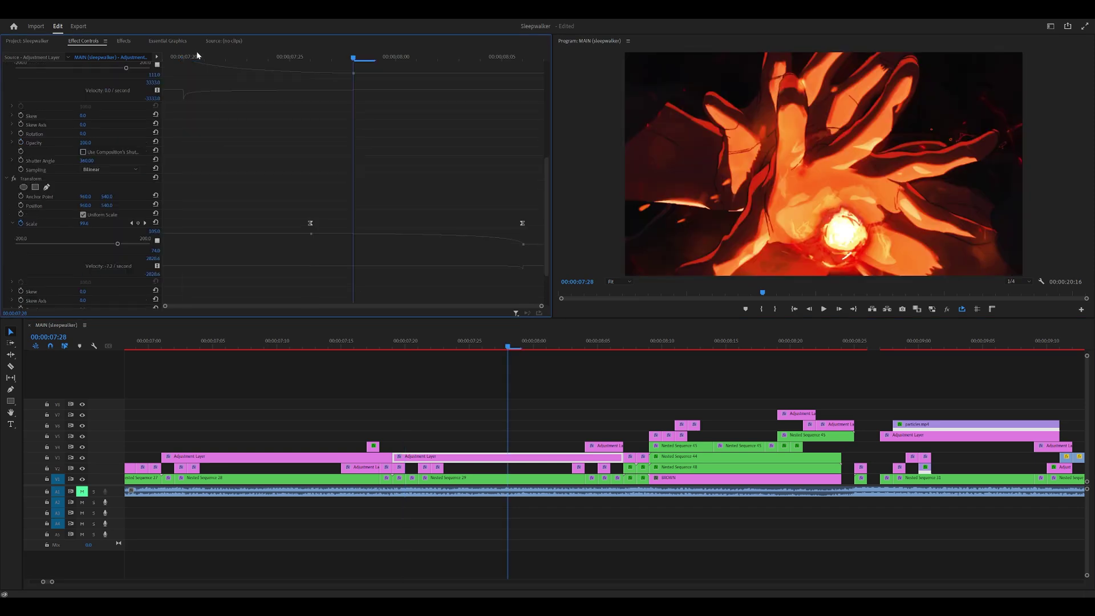
drag(186, 59, 332, 85)
Scrub and play the Scale keyframe ramp from 00:00:07:20 to 00:00:08:05
scroll(355, 145, up, 3)
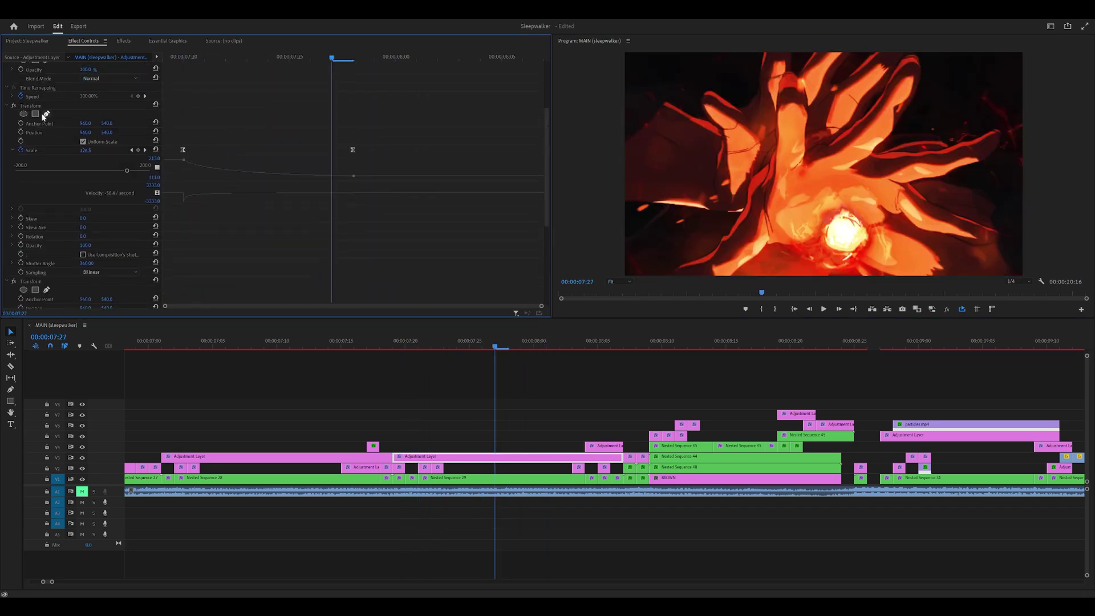
scroll(321, 166, down, 2)
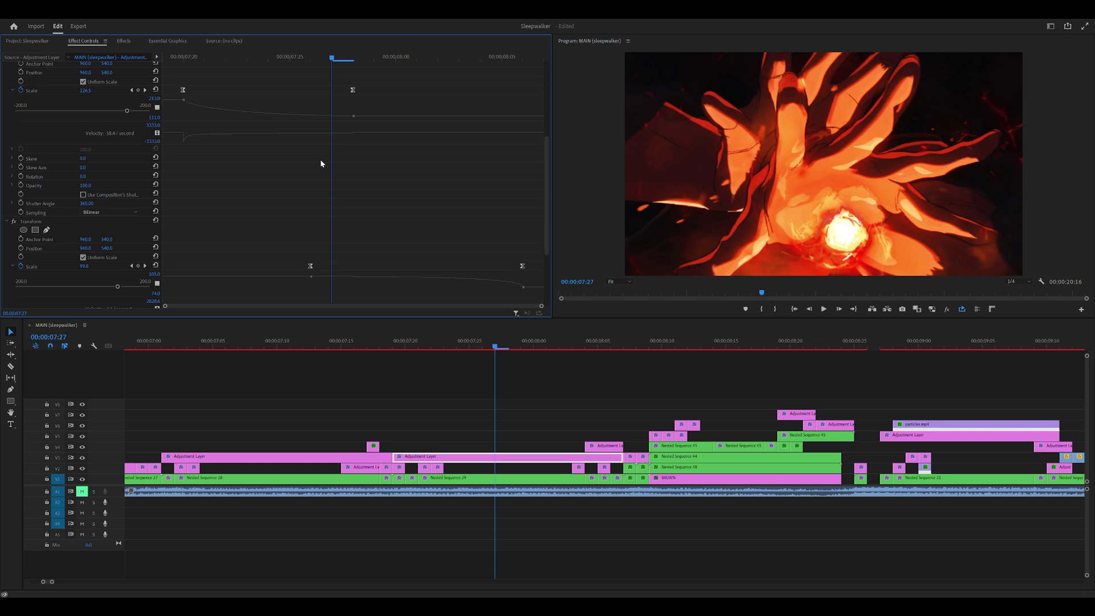
scroll(320, 163, down, 2)
scroll(342, 164, up, 3)
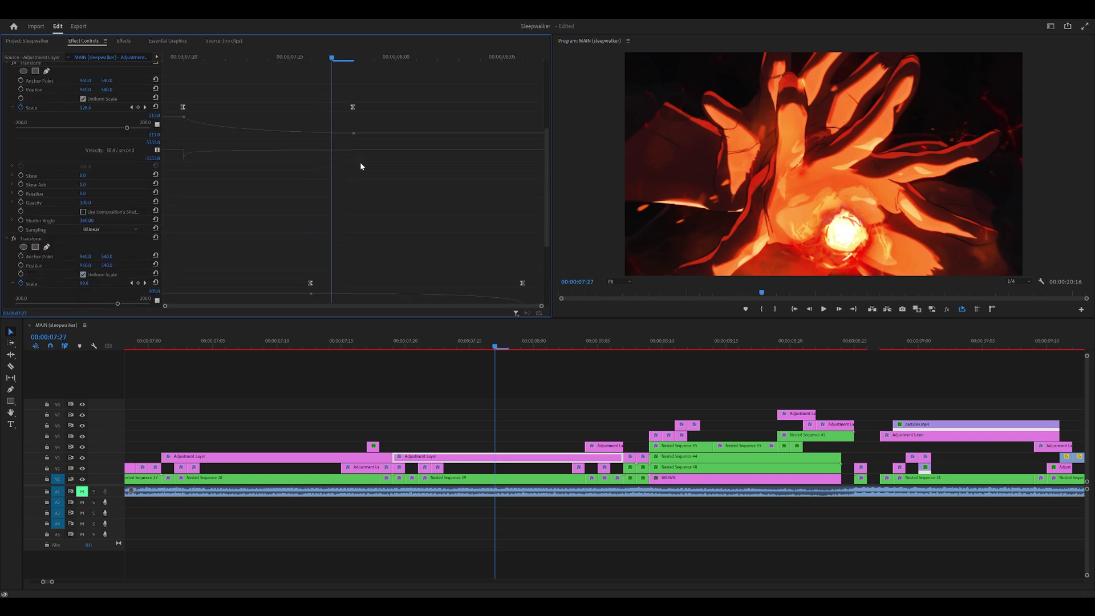
click(189, 57)
drag(189, 57, 206, 78)
click(409, 345)
key(space)
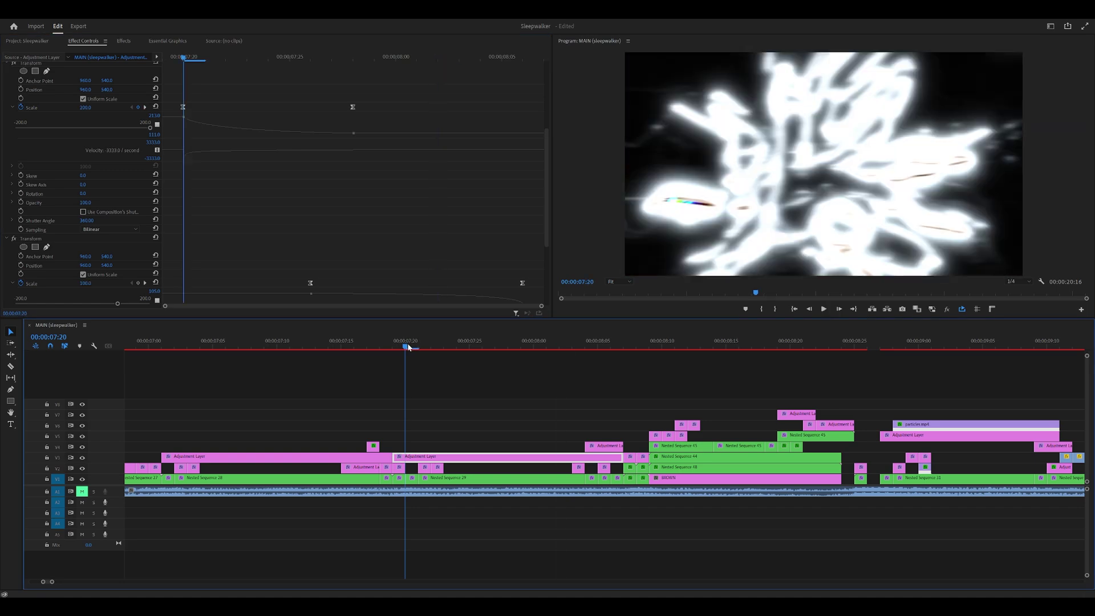
drag(408, 346, 474, 346)
Mark an in point at 00:00:08:00 and an out point at 00:00:08:26
scroll(508, 357, down, 1)
key(space)
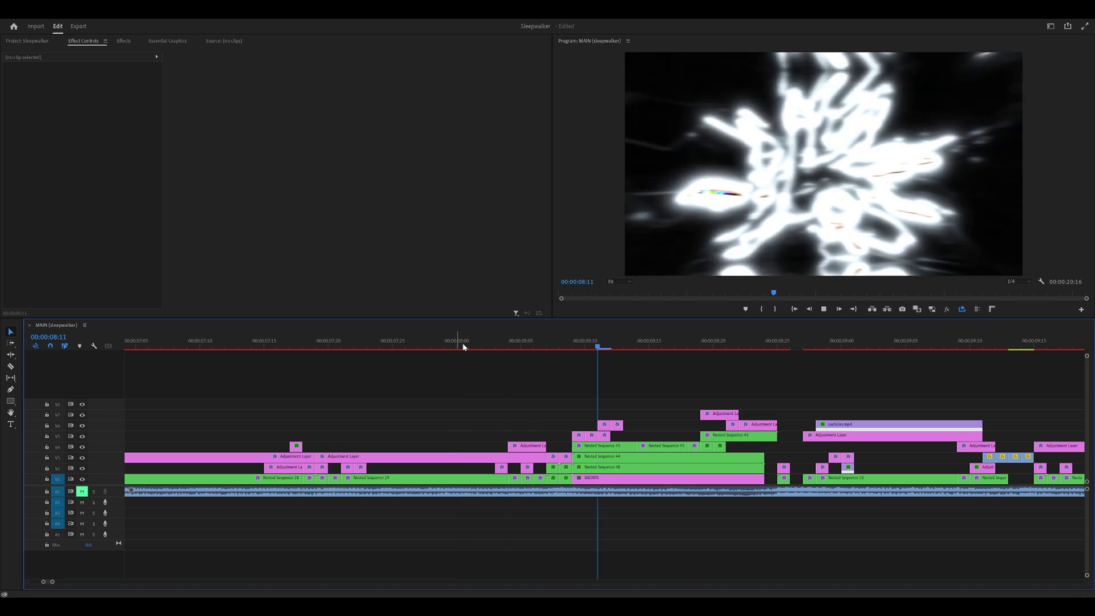
mouse_move(464, 345)
mouse_down()
mouse_move(614, 352)
mouse_move(442, 357)
mouse_move(460, 347)
mouse_up()
key(i)
drag(574, 342, 816, 348)
key(Left)
key(Left)
key(o)
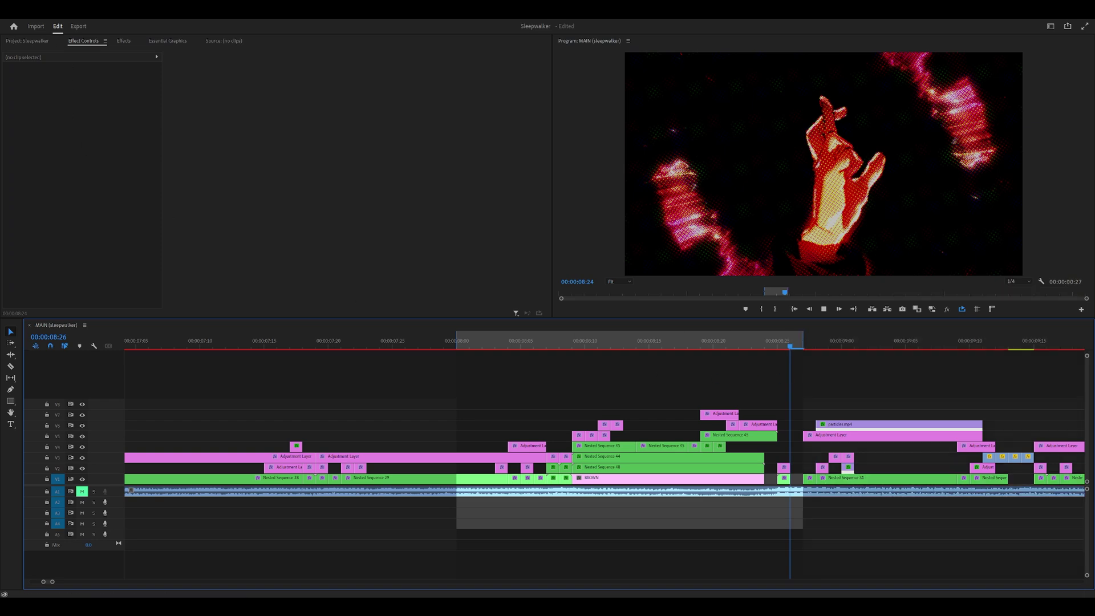
Render previews for the range with Sequence > Render In to Out
click(48, 13)
click(65, 42)
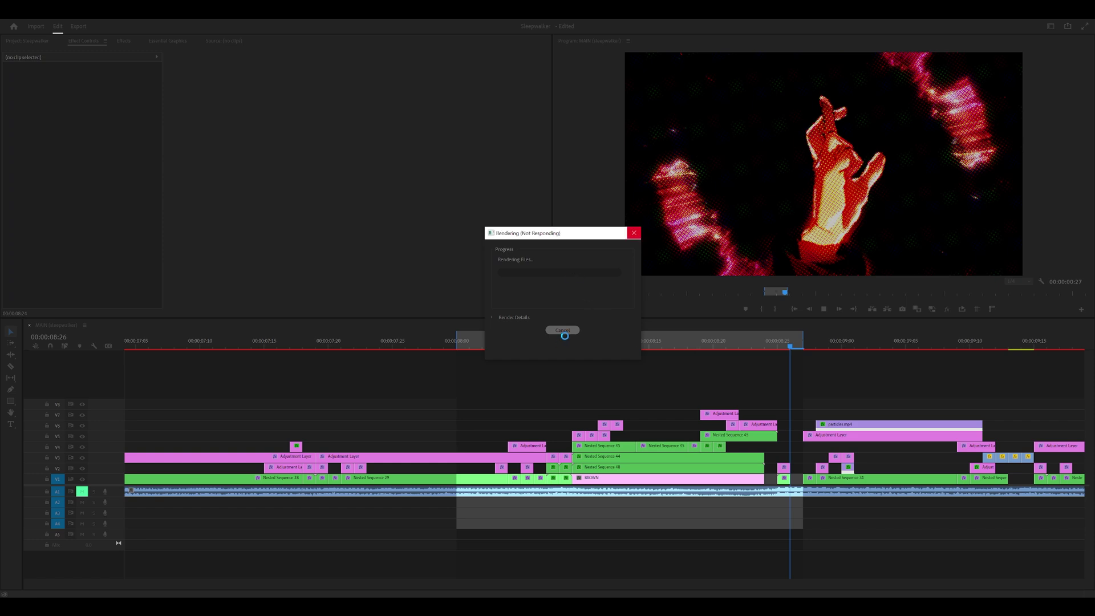
right_click(119, 488)
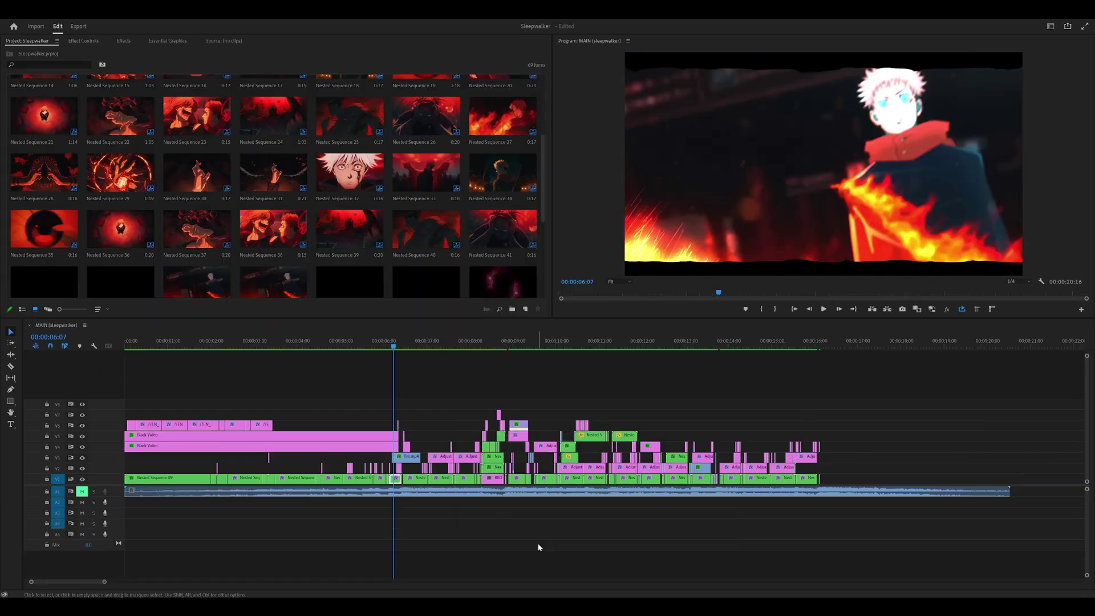
Play the rendered section from 00:00:06:01 past 00:00:08:12, then scrub back to 00:00:08:16
click(538, 547)
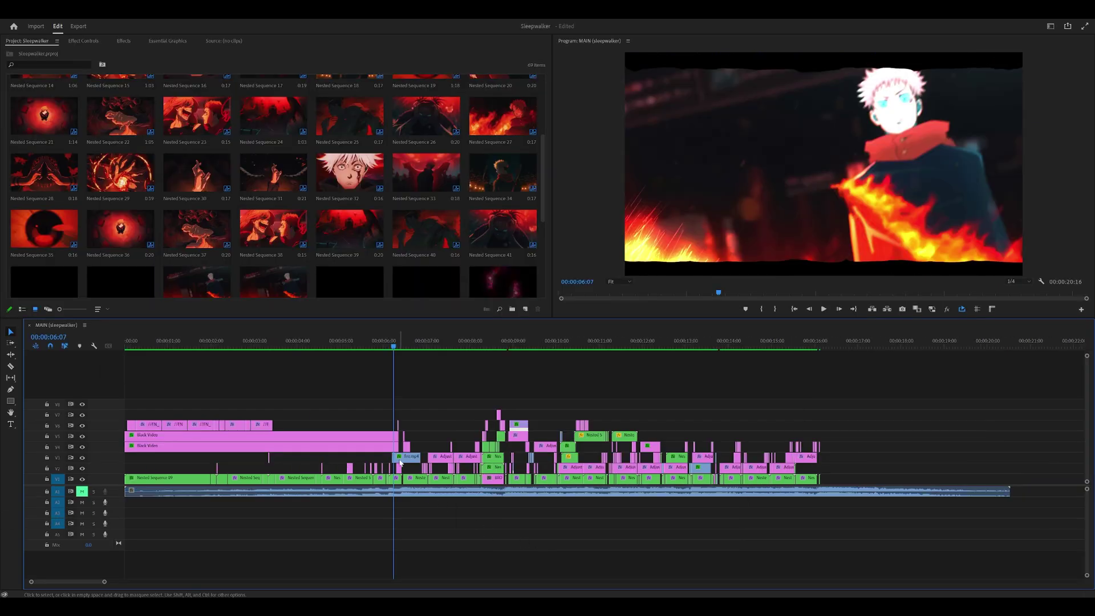
click(386, 344)
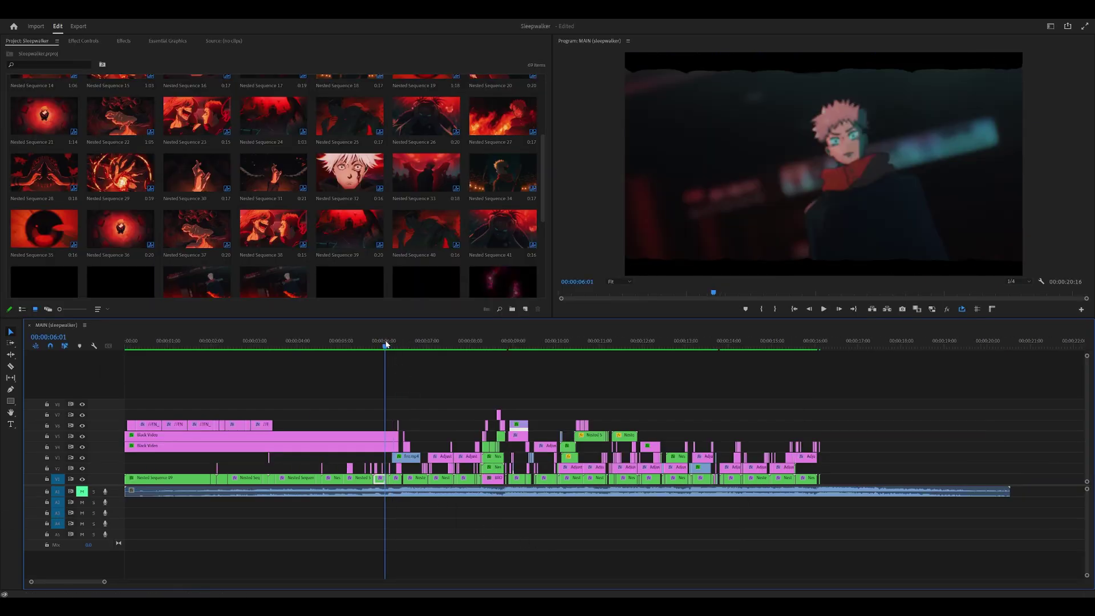
drag(386, 344, 637, 343)
key(=)
key(space)
key(minus)
key(minus)
key(minus)
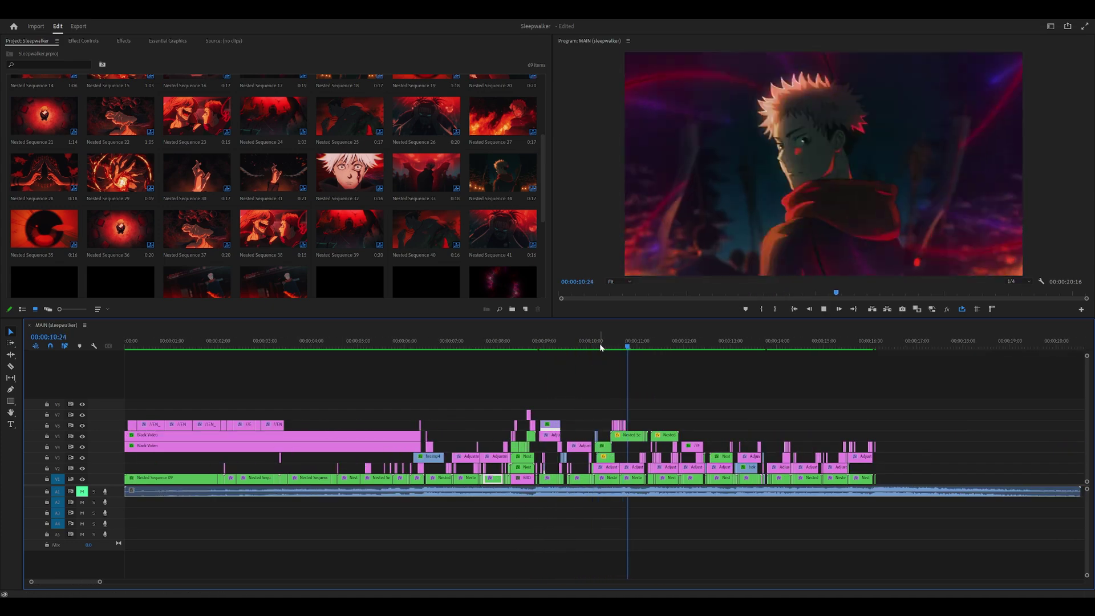
drag(600, 346, 504, 358)
scroll(518, 357, up, 6)
scroll(436, 382, left, 3)
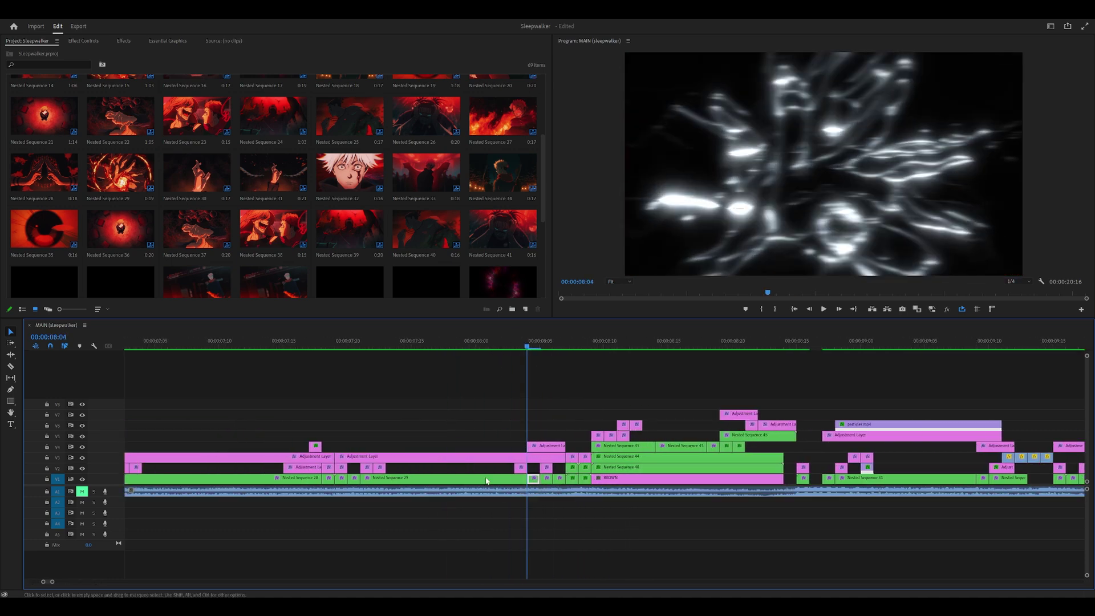
Show Nested Sequence 29's effects and expand the uni.Glow settings
click(80, 42)
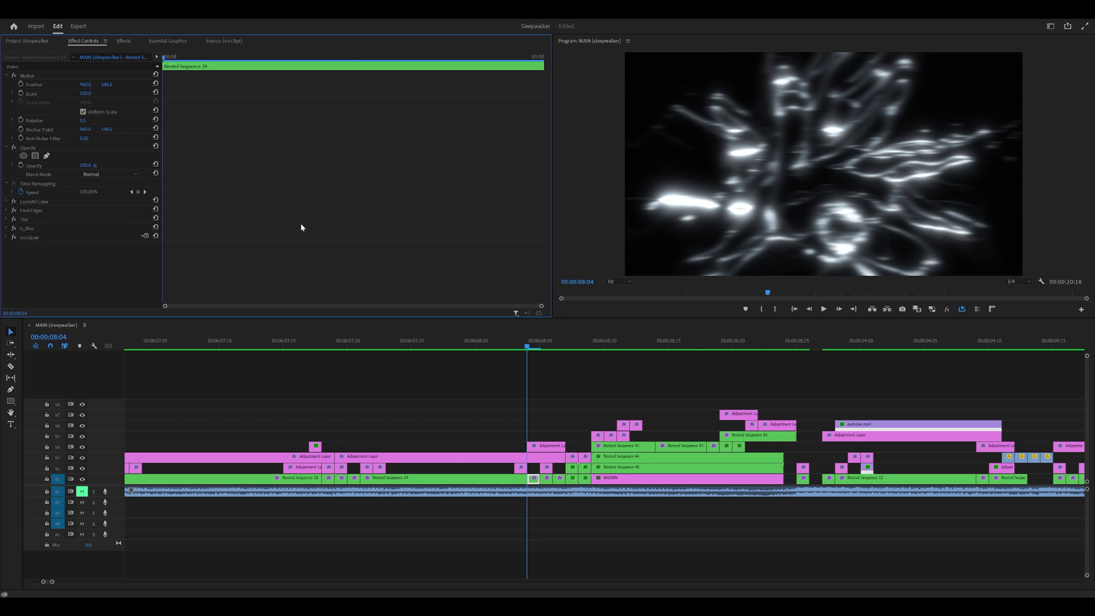
click(7, 238)
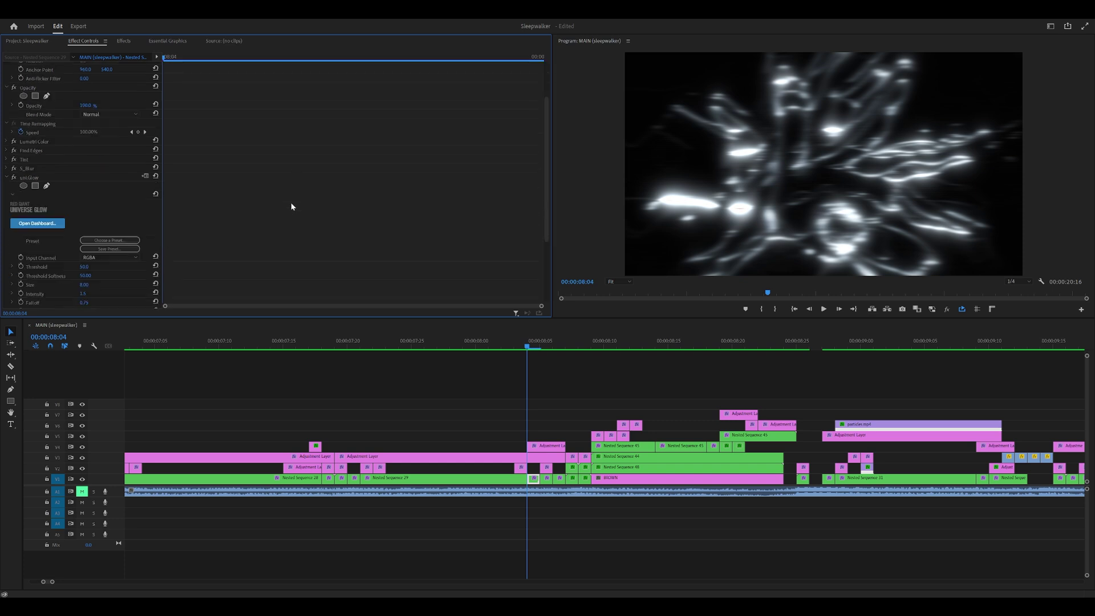
scroll(290, 205, down, 3)
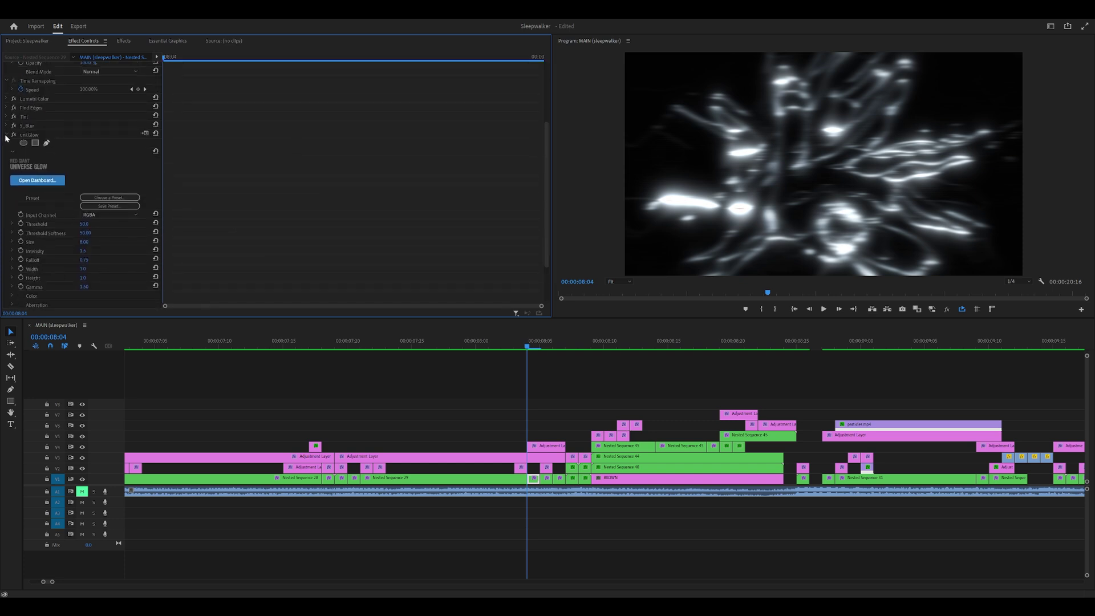
Scrub to the glowing-hand shot and open Nested Sequence 48 in its own timeline
drag(540, 344, 568, 349)
scroll(561, 348, down, 3)
click(413, 347)
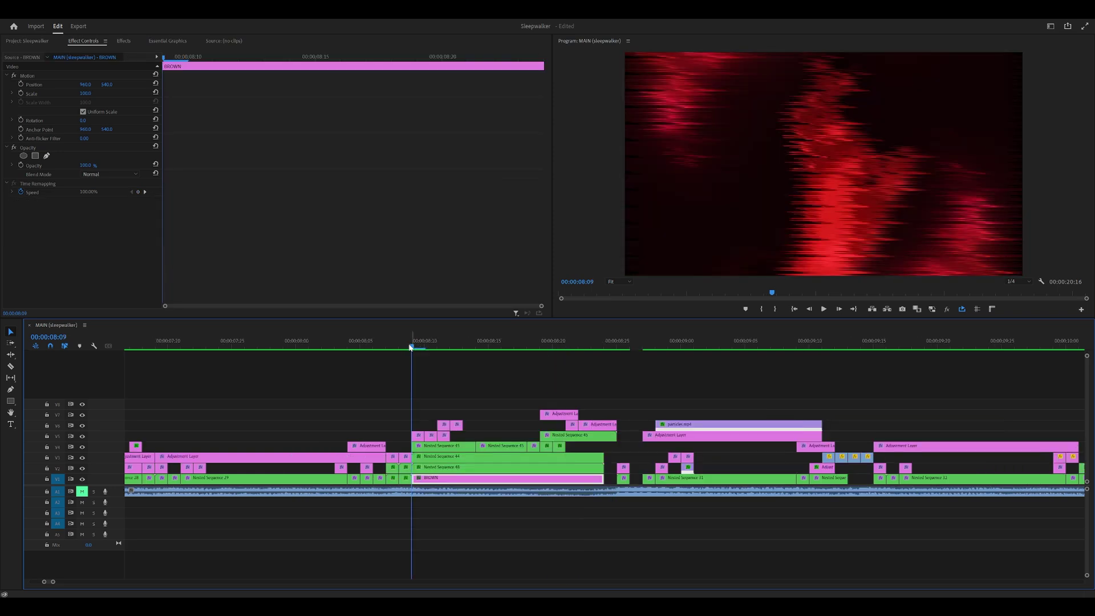
drag(408, 348, 466, 355)
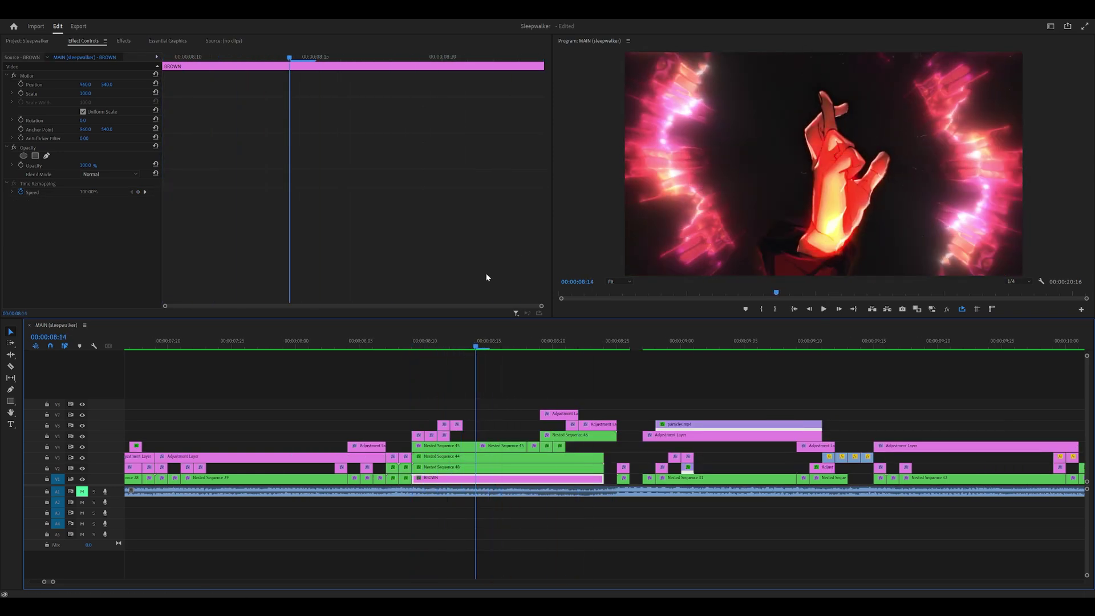
double_click(454, 468)
drag(258, 346, 86, 329)
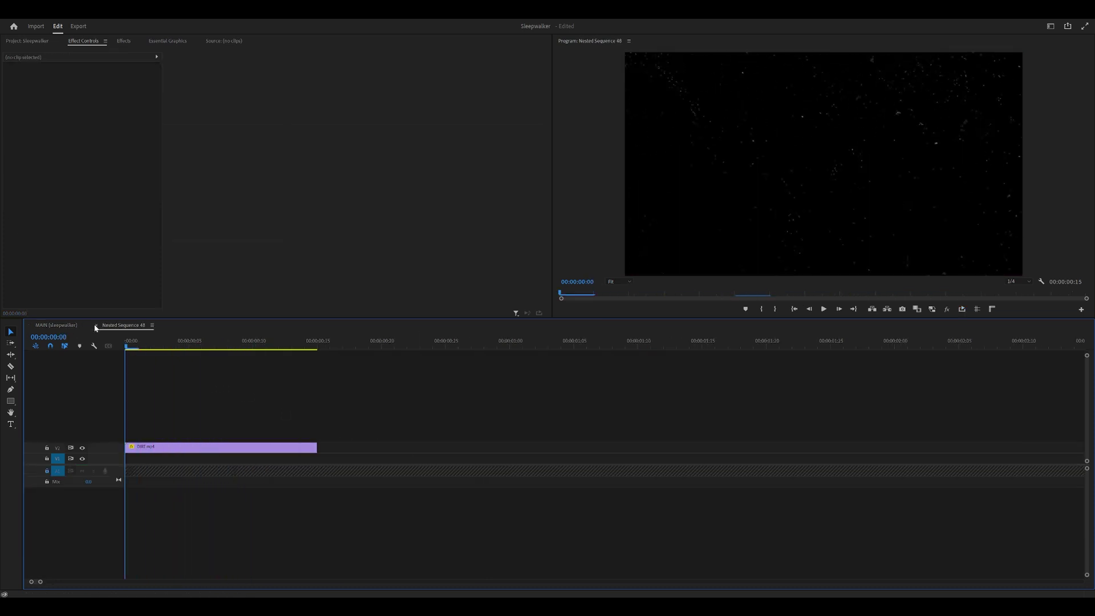
Open Nested Sequence 44 and preview its wave.mp4 clip in the Source monitor
click(96, 326)
drag(482, 346, 503, 347)
double_click(450, 456)
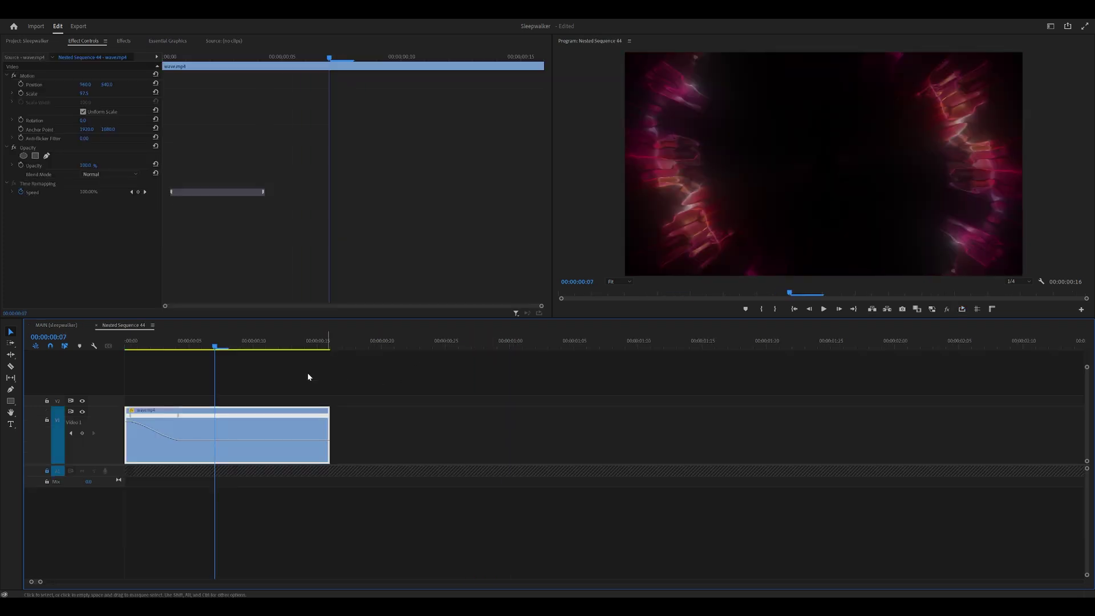
double_click(232, 426)
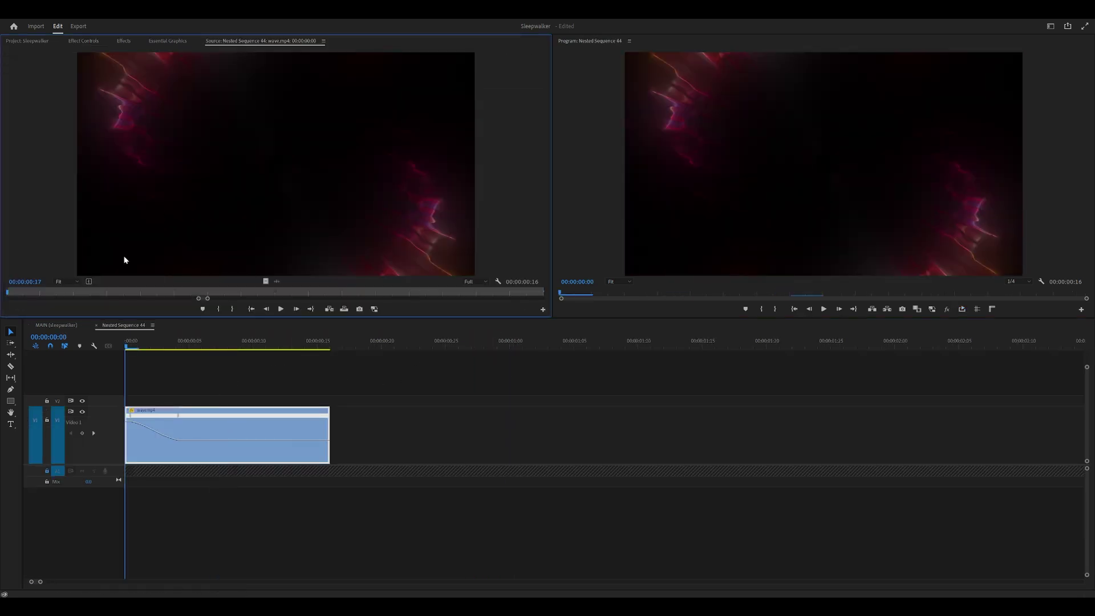
key(space)
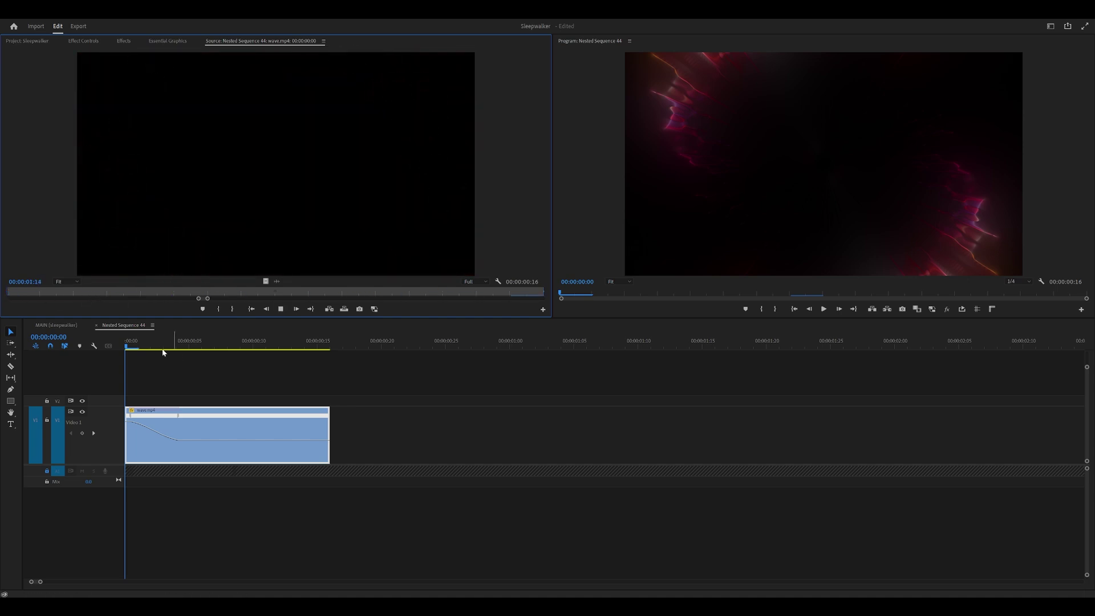
click(137, 343)
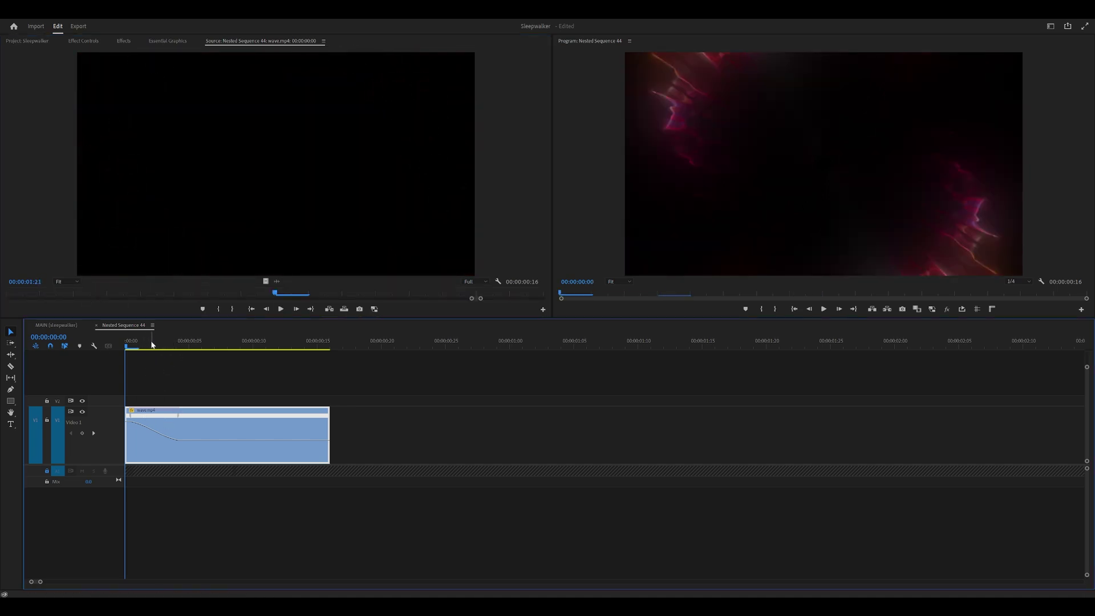
key(space)
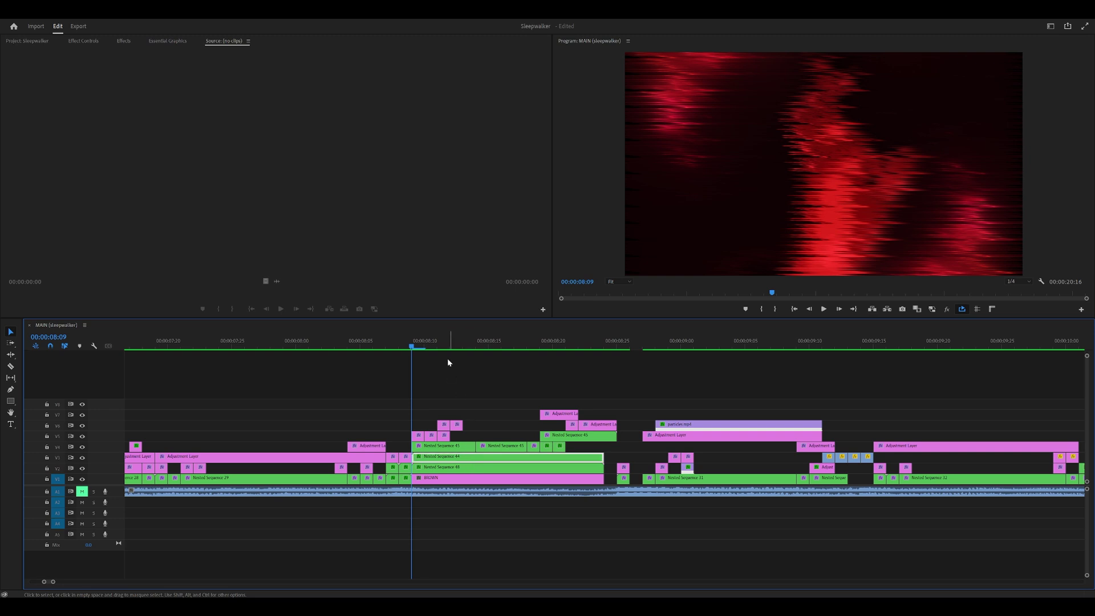
Return to MAIN, check Nested Sequence 44's effects, and scrub the hand shot near 08:15
click(83, 41)
click(437, 462)
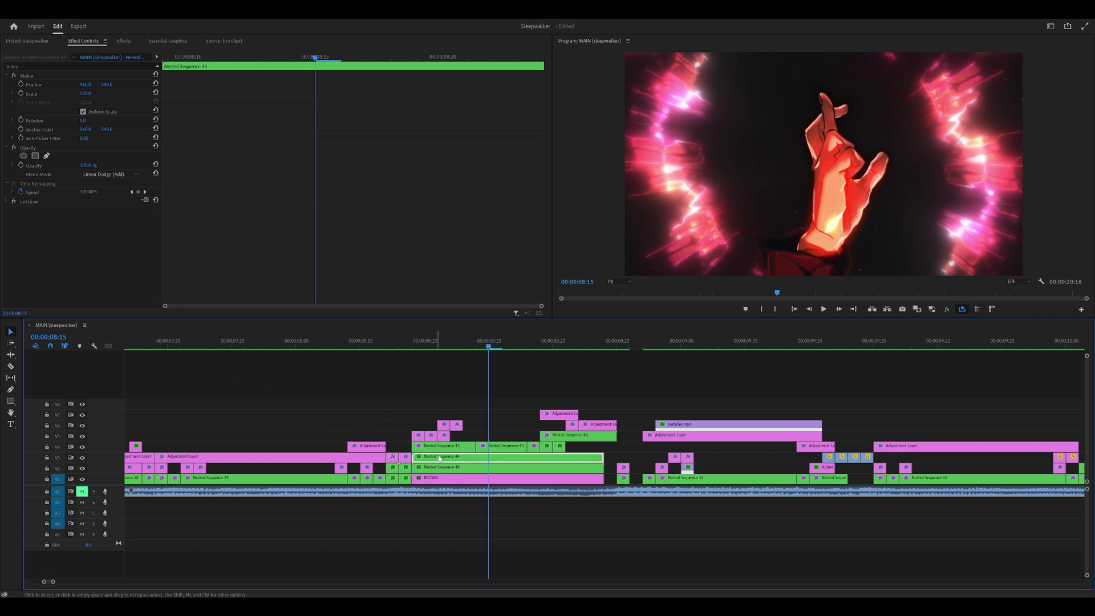
double_click(441, 458)
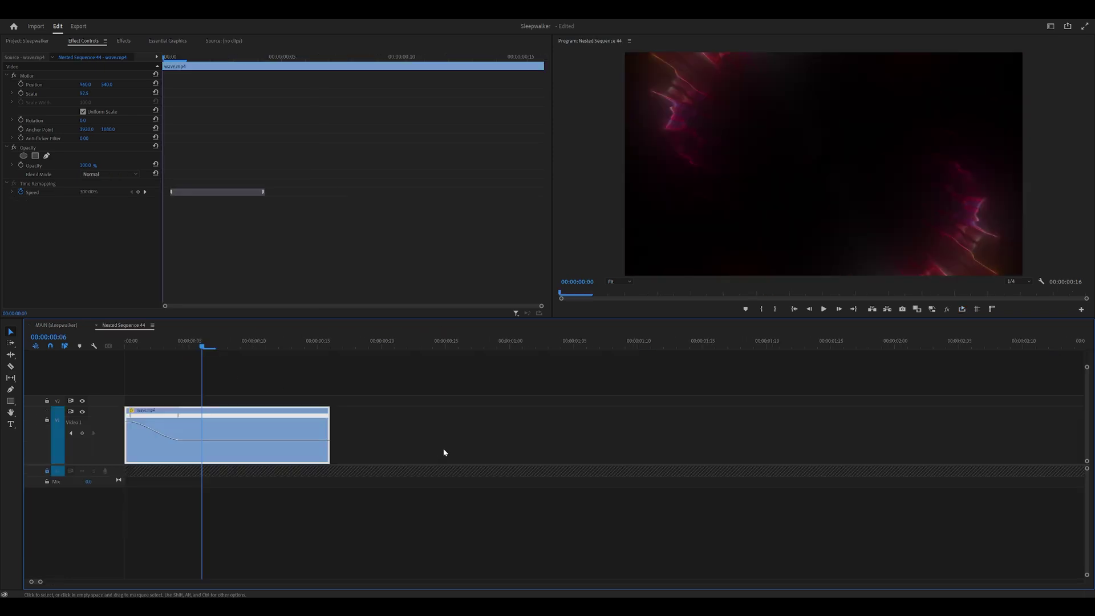
click(96, 325)
drag(504, 357, 436, 365)
Expand the Transform settings, play from 08:21, and select the Nested Sequence 31 clip
click(7, 202)
scroll(274, 196, down, 3)
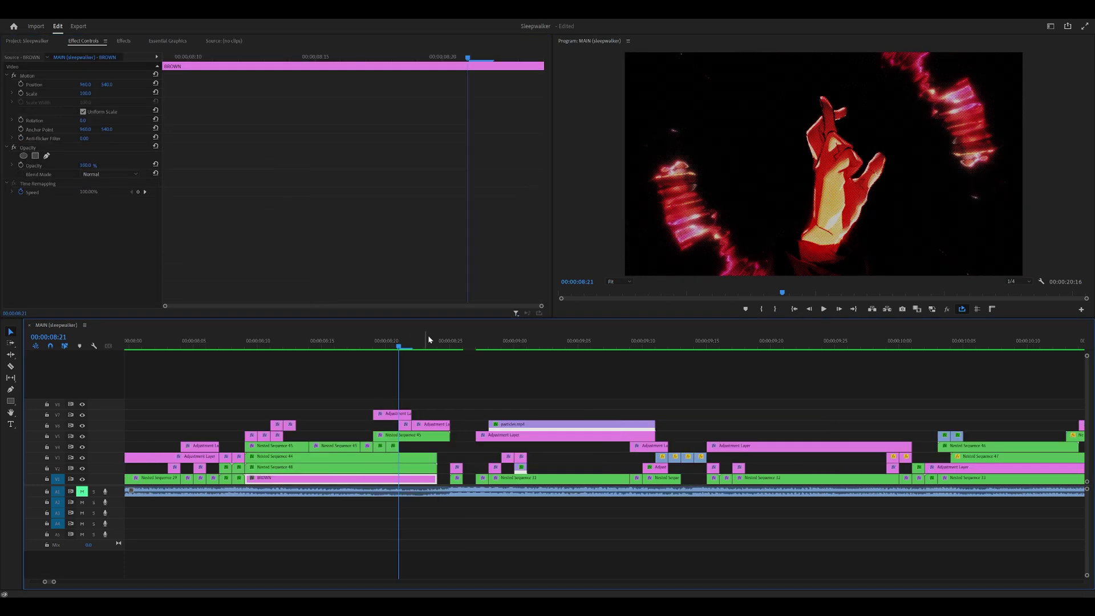
key(space)
drag(428, 341, 461, 344)
key(d)
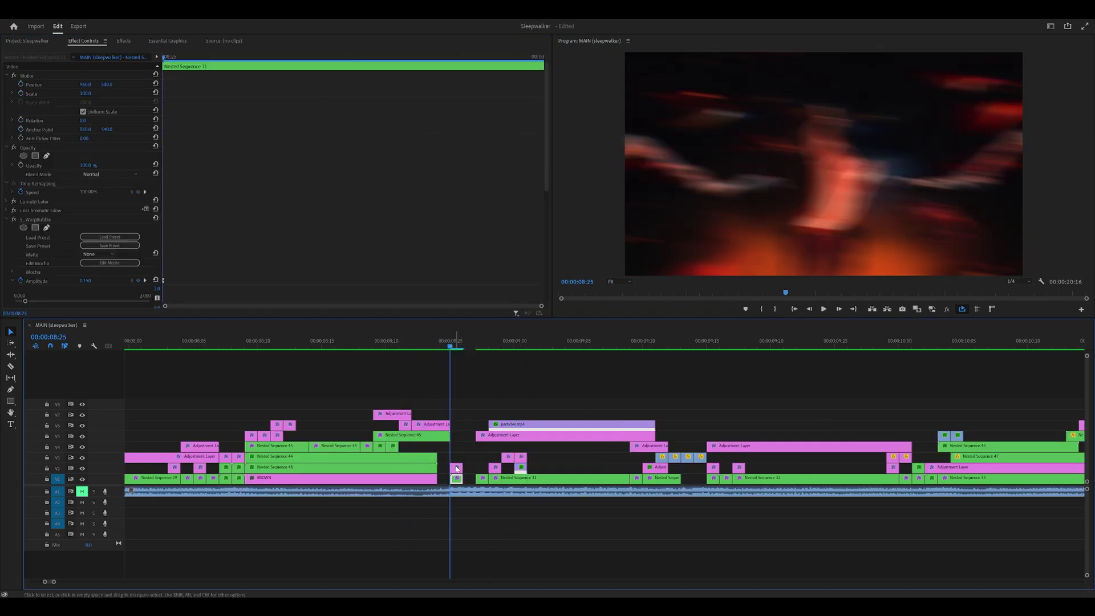
Inspect the adjustment layer's S_BlurDirectional, then play the glowing white shot from 08:27
click(456, 469)
scroll(73, 188, down, 3)
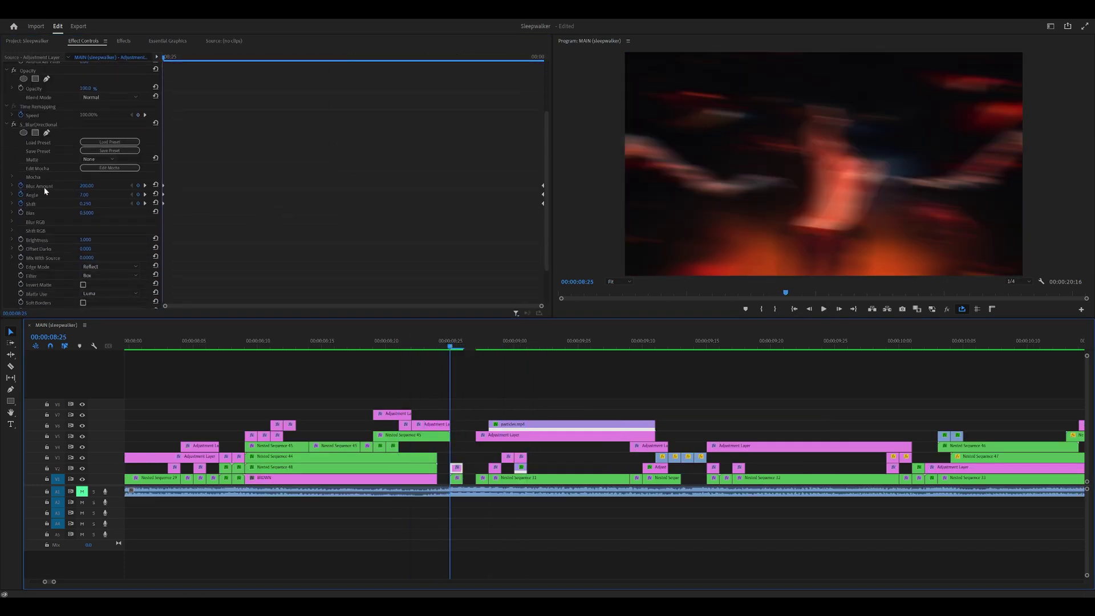
scroll(408, 221, down, 7)
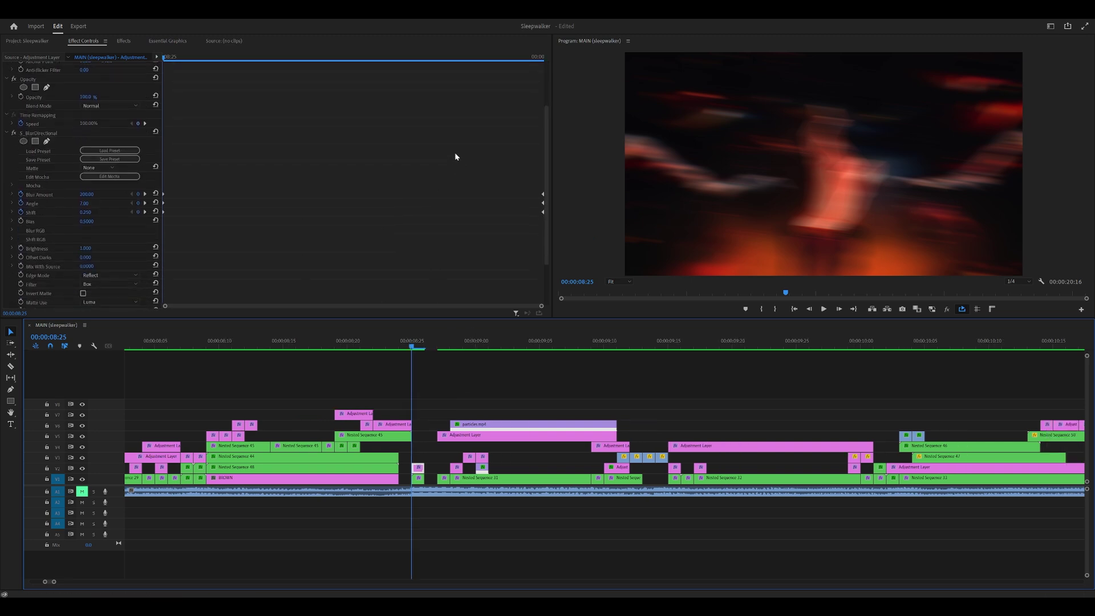
scroll(450, 160, down, 2)
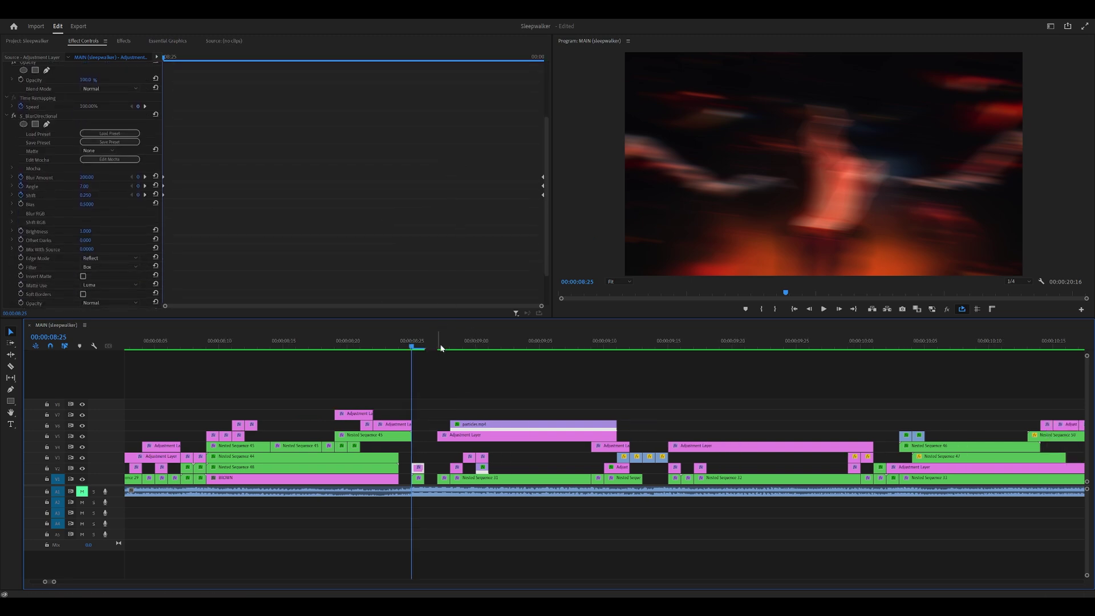
drag(440, 348, 393, 352)
key(space)
click(391, 346)
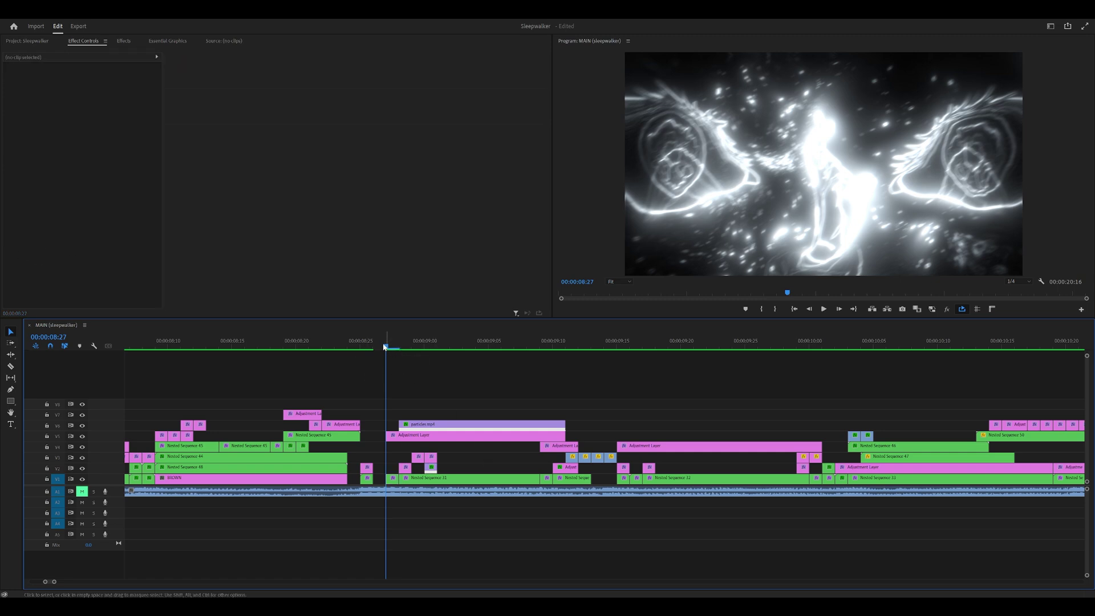
Inspect the adjustment layer's S_Shake and S_Flicker effects around 09:00–09:03
drag(386, 346, 424, 351)
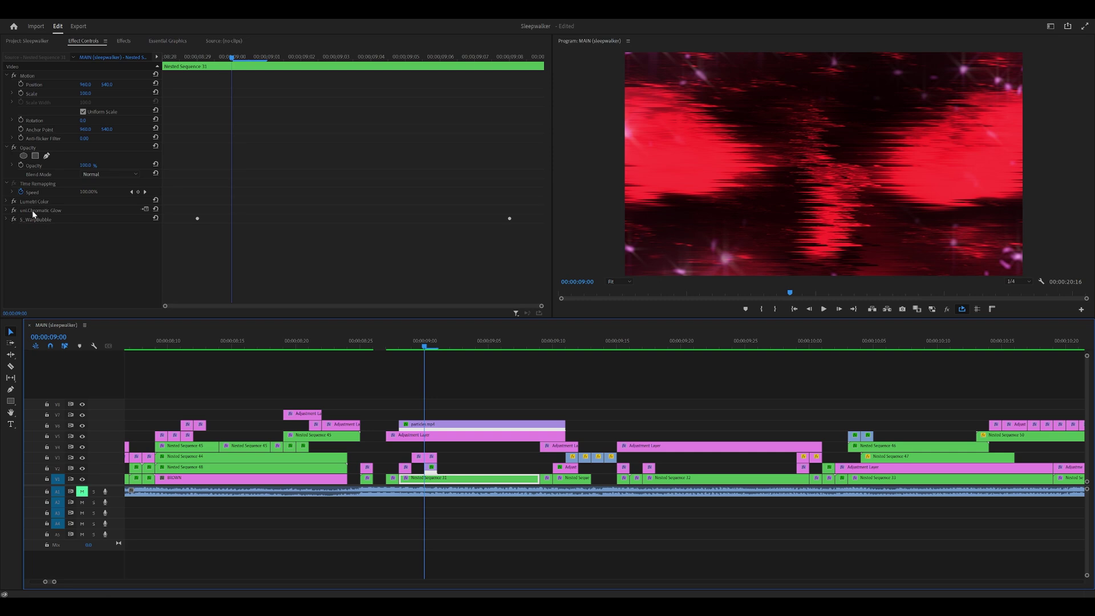
click(265, 59)
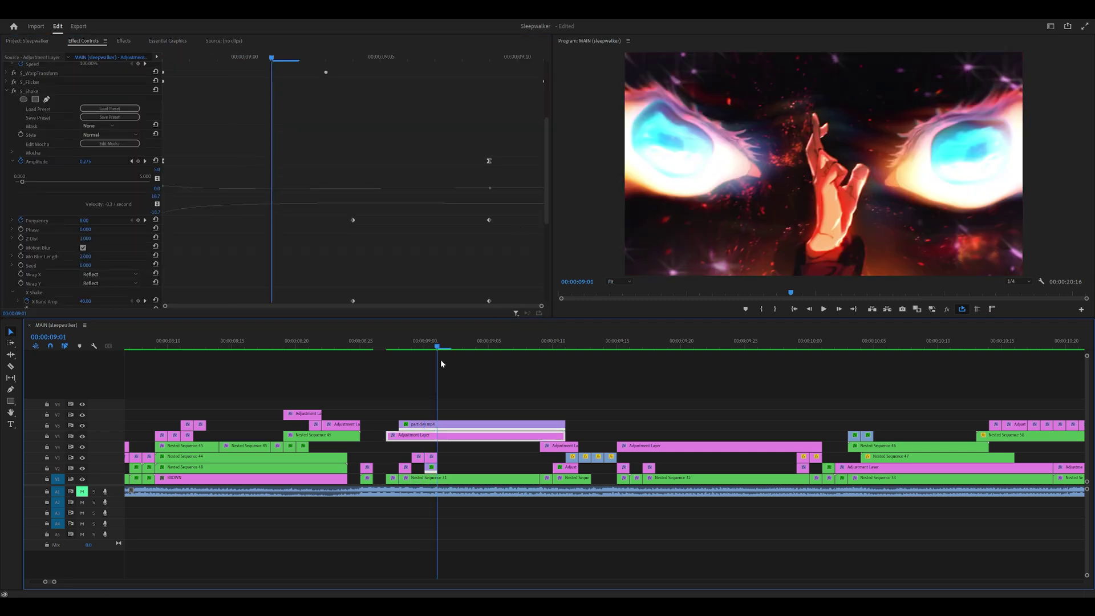
drag(440, 360, 464, 360)
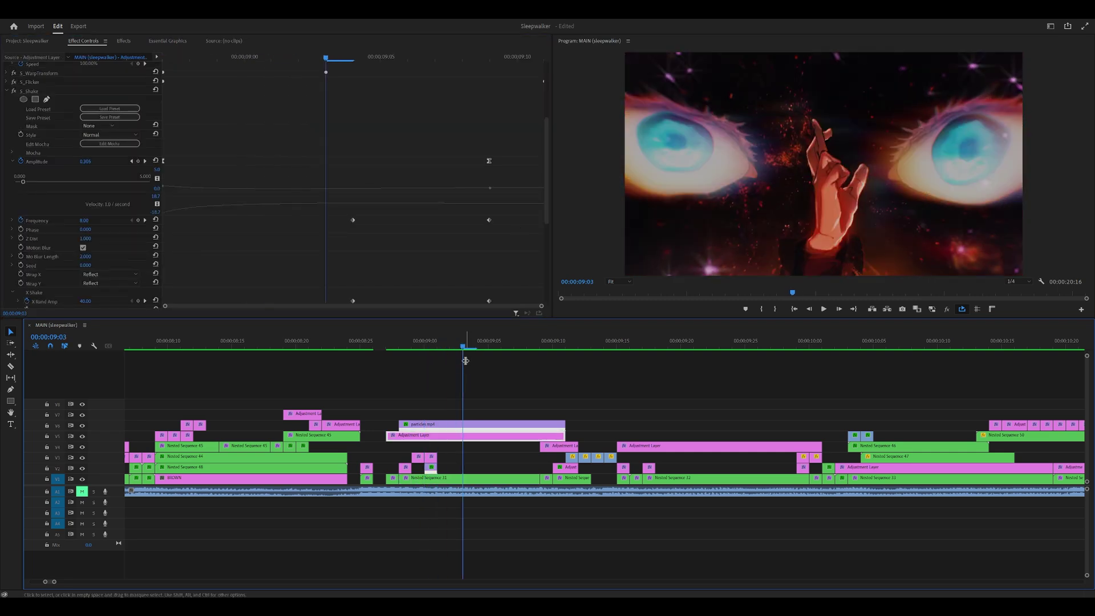
scroll(296, 236, up, 2)
scroll(33, 167, up, 1)
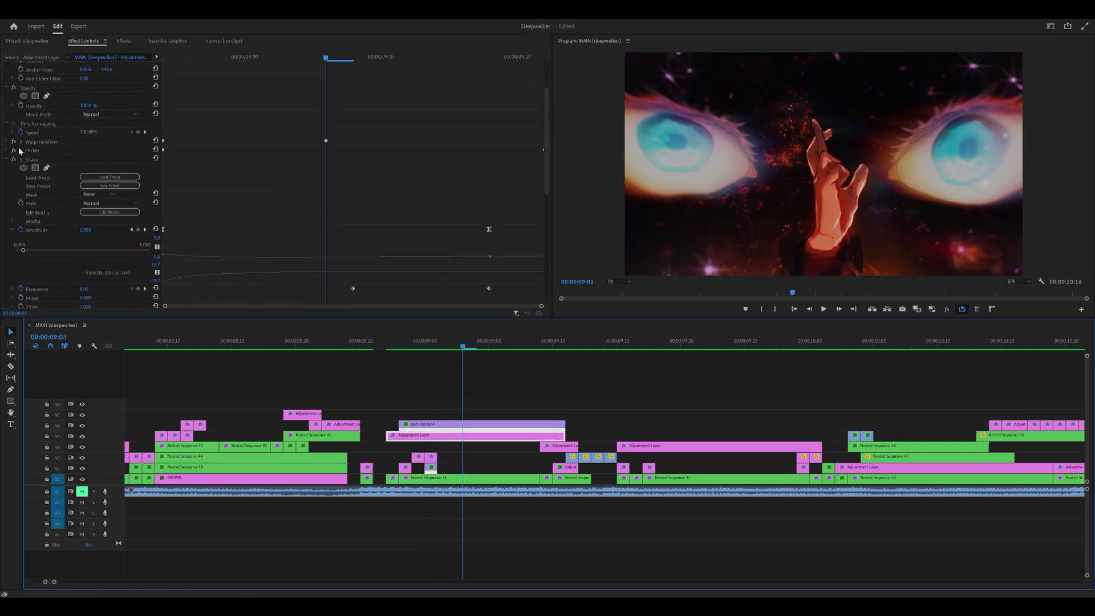
click(8, 160)
click(425, 349)
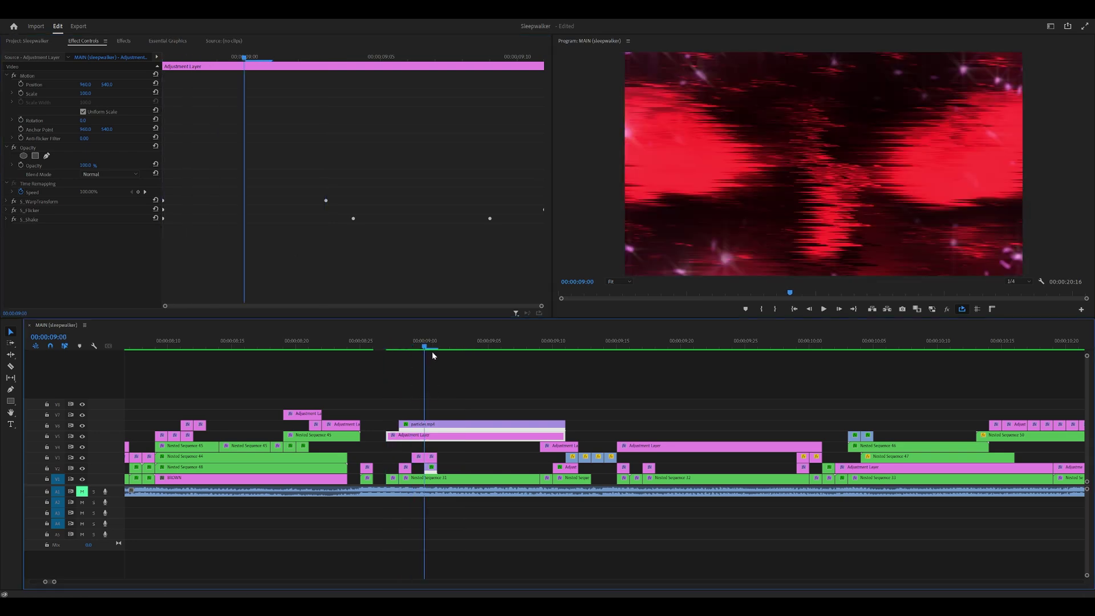
Load the particles.mp4 overlay from V6 into the Source monitor and scrub it
click(477, 428)
key(Right)
key(Right)
key(Right)
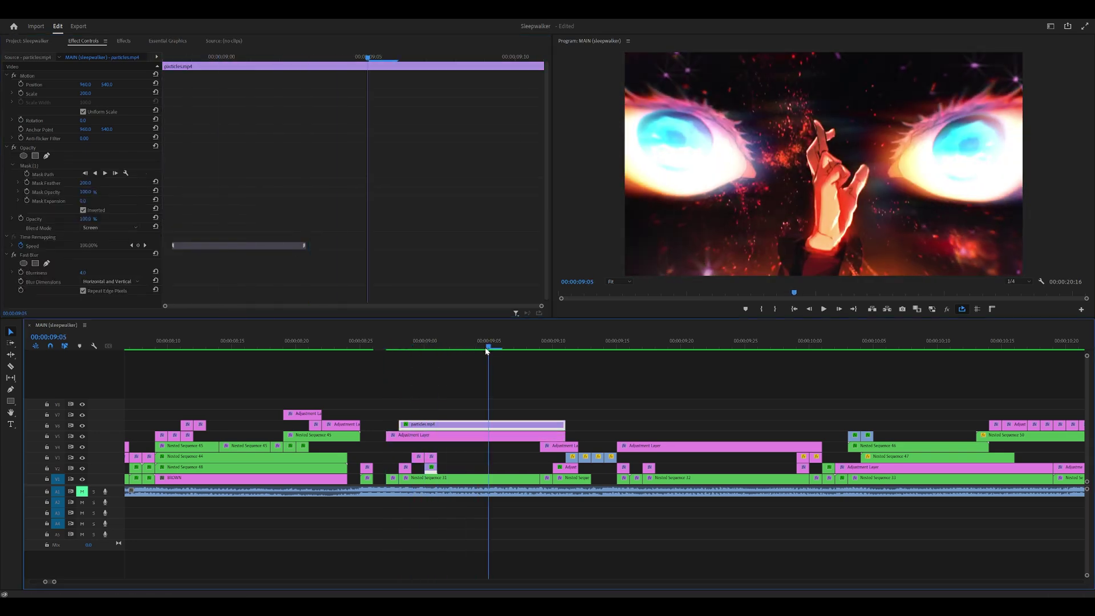
double_click(471, 423)
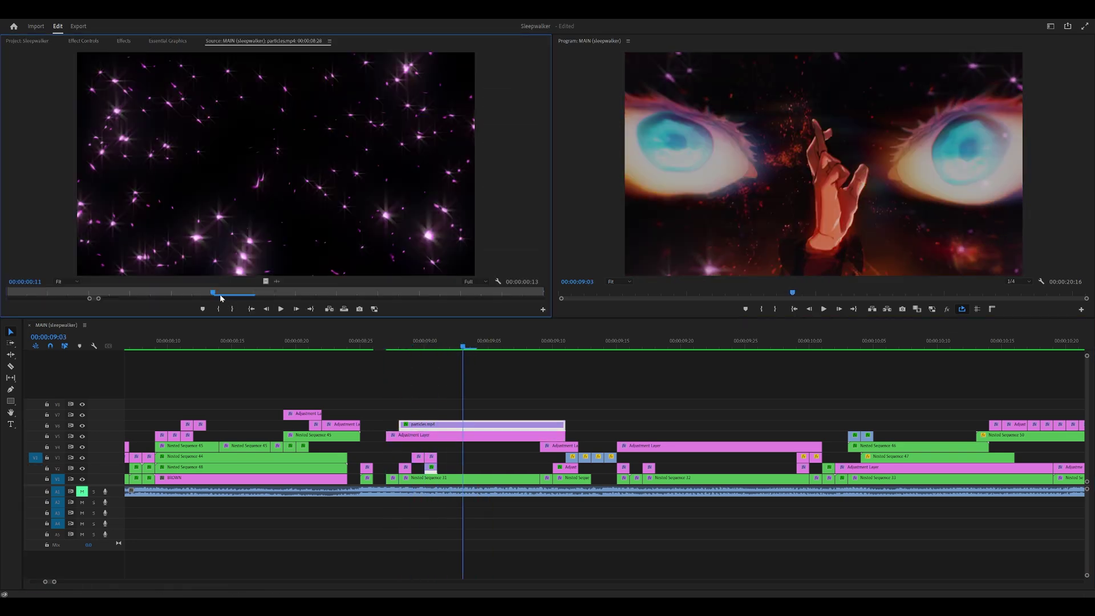
drag(215, 295, 167, 297)
scroll(171, 297, down, 2)
Play the timeline from 08:27 and scrub through 09:03 to about 09:27
scroll(279, 354, down, 2)
click(287, 346)
key(space)
click(369, 349)
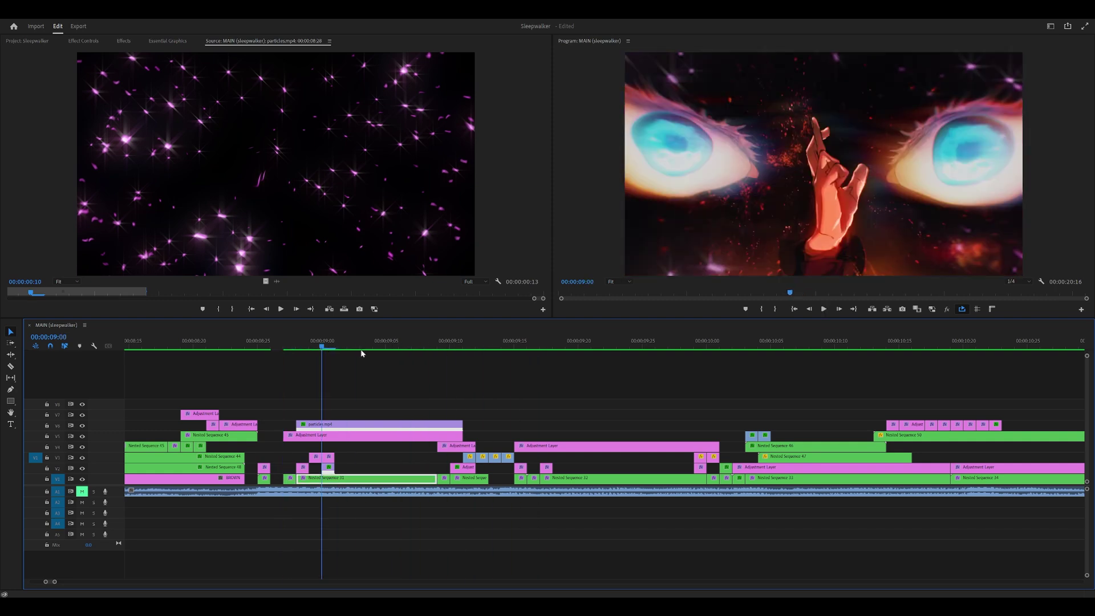
drag(372, 353, 483, 388)
drag(483, 346, 552, 394)
scroll(548, 393, down, 3)
drag(410, 348, 556, 363)
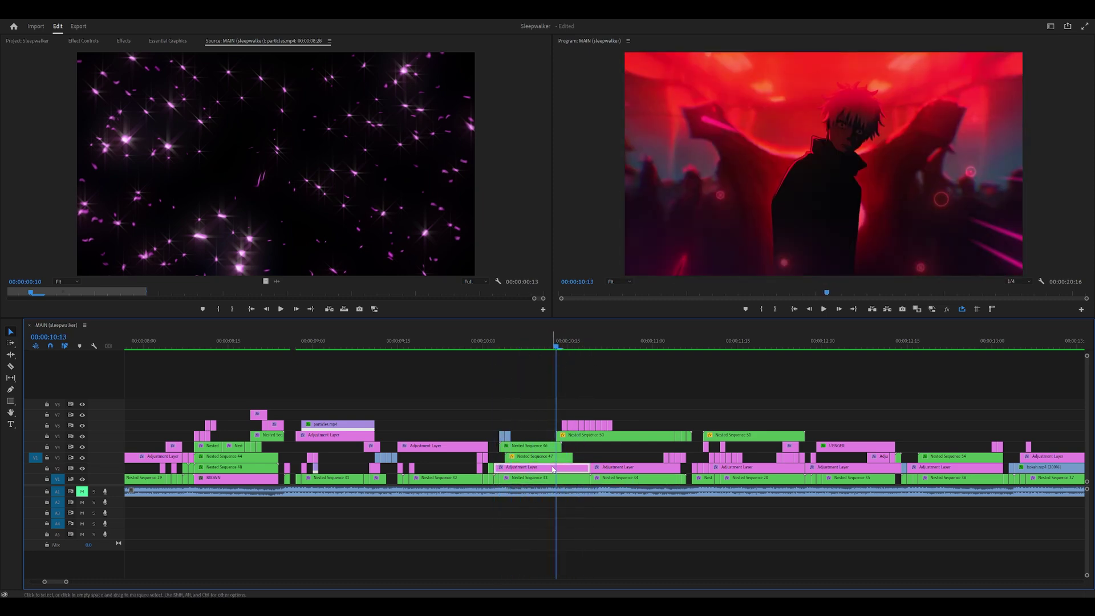
Bring back the effect settings, then move the playhead to 10:14 and deselect Nested Sequence 33
key(shift+1)
click(84, 41)
scroll(325, 200, down, 3)
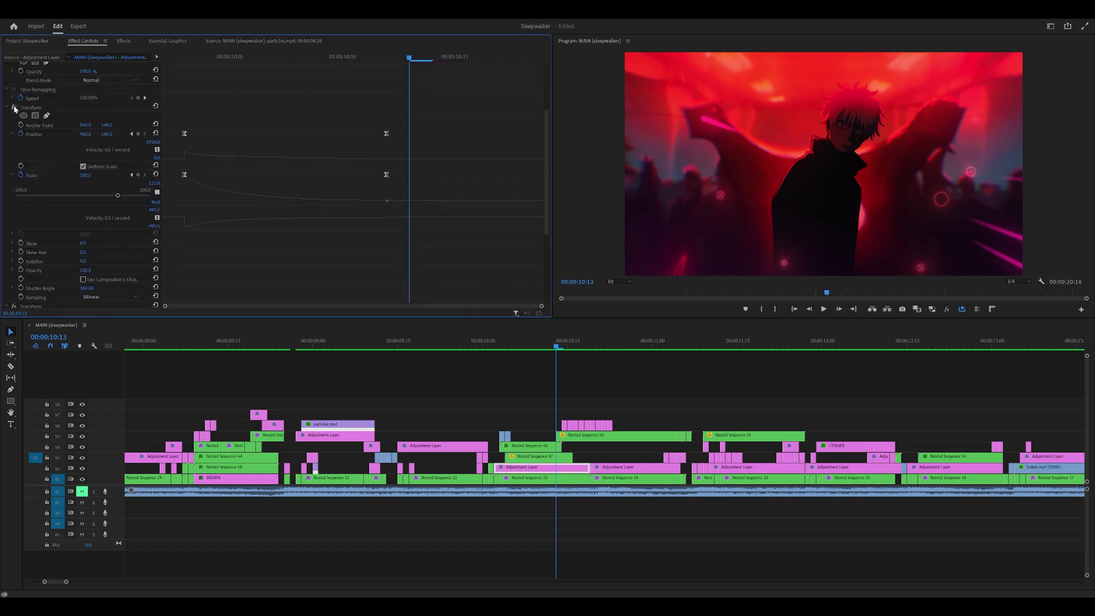
click(561, 346)
click(611, 393)
scroll(584, 391, up, 3)
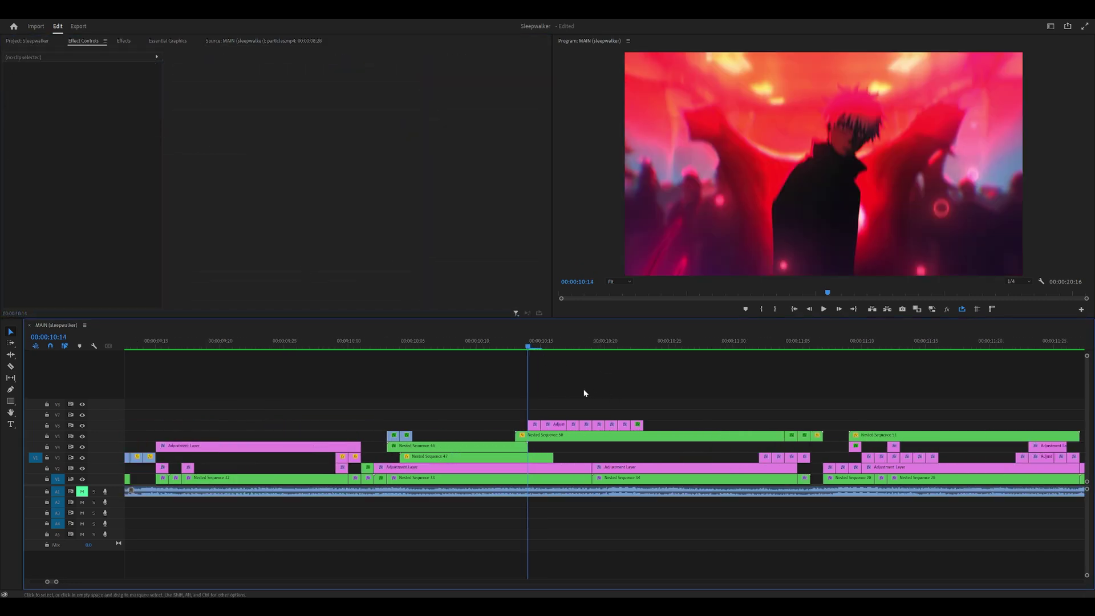
Inspect Nested Sequence 33's flicker at 10:15 and the small directional-blur adjustment clip
click(537, 345)
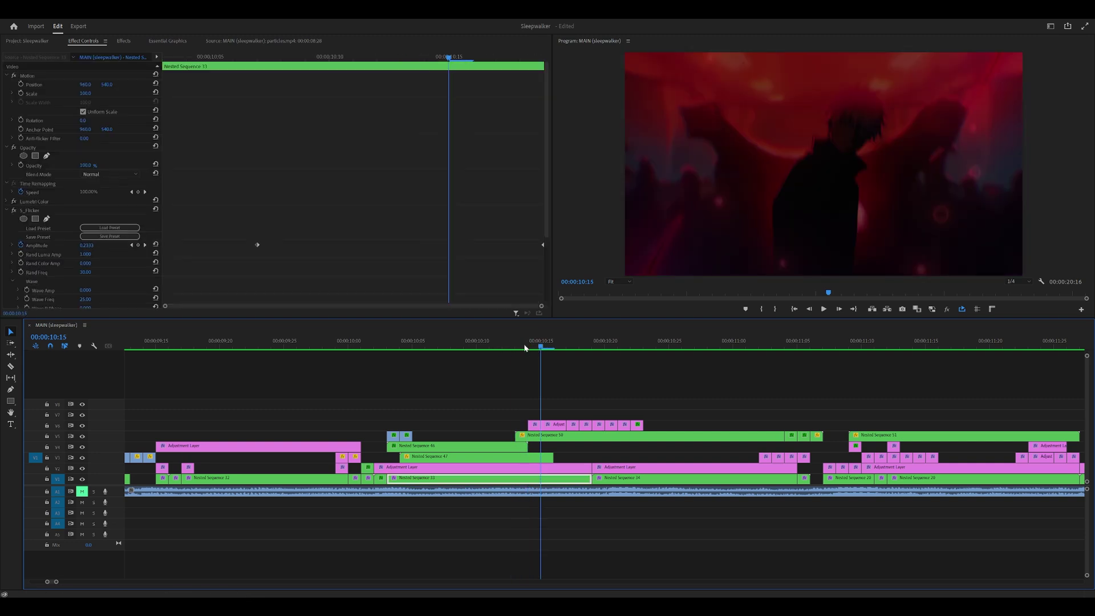
mouse_move(526, 347)
mouse_down()
mouse_move(596, 352)
mouse_move(523, 350)
mouse_move(529, 367)
mouse_move(503, 368)
mouse_move(521, 367)
mouse_up()
click(534, 424)
scroll(348, 227, down, 4)
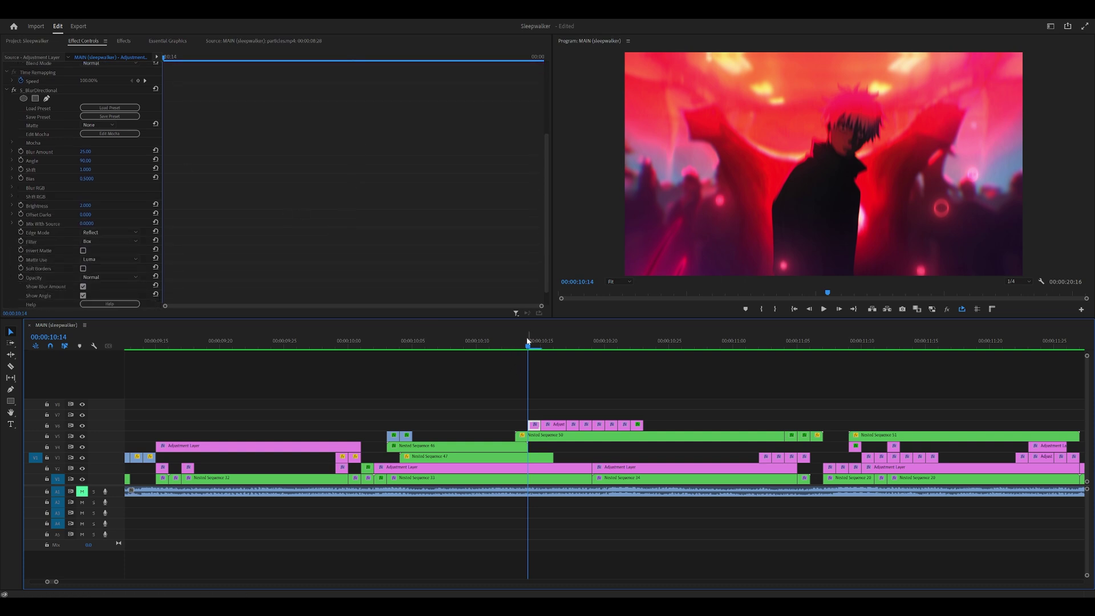
drag(530, 343, 454, 351)
Play from 10:08 and land on Nested Sequence 34's Lumetri Color settings at 10:22
scroll(484, 376, down, 2)
scroll(485, 378, down, 1)
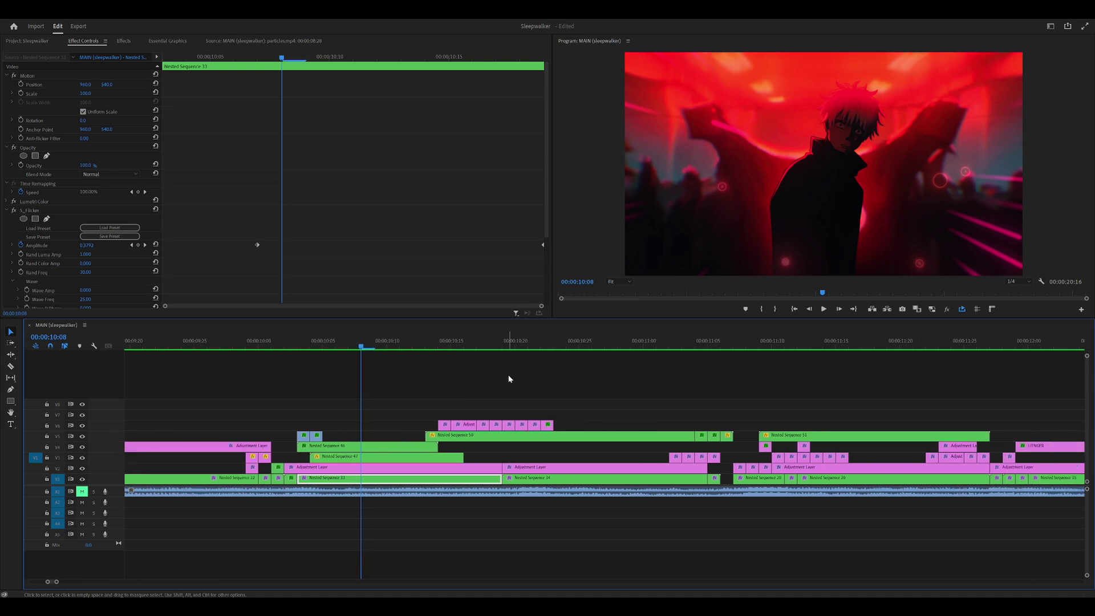
click(513, 378)
key(space)
drag(404, 342, 540, 346)
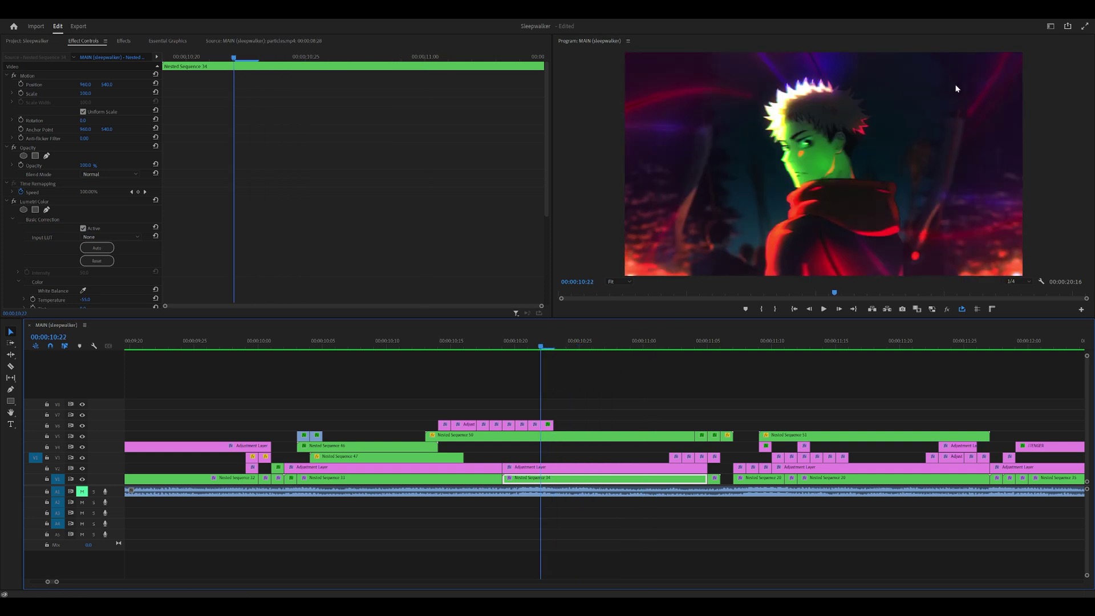
Open Nested Sequence 50, play lines.mp4's Twixtor Pro retime, then scrub MAIN ahead to 11:21
double_click(579, 440)
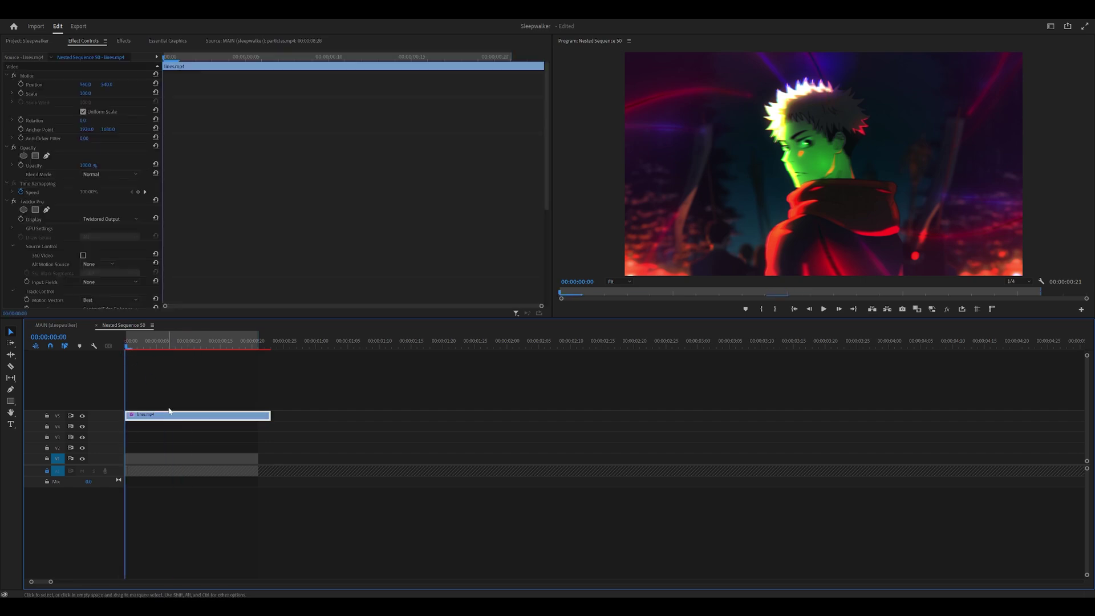
drag(172, 411, 173, 413)
scroll(220, 189, down, 5)
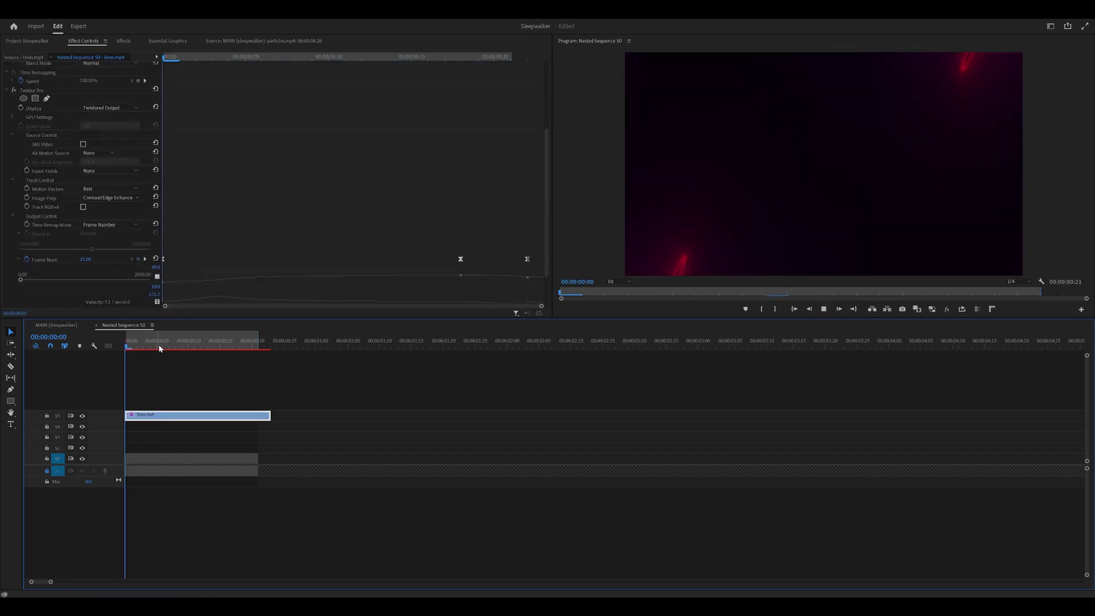
key(space)
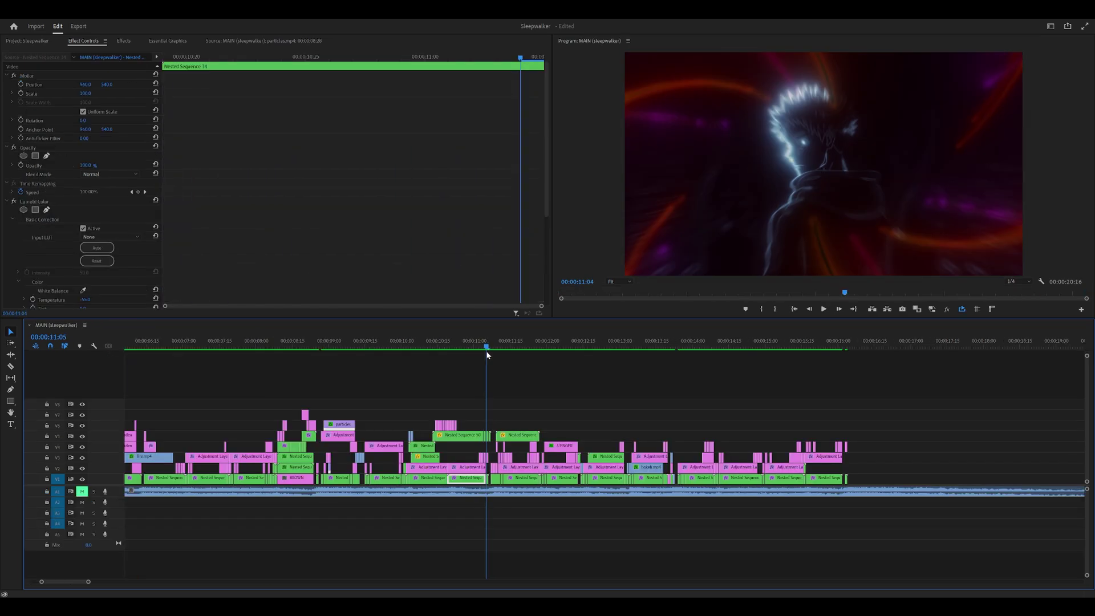
scroll(501, 366, up, 5)
drag(519, 343, 563, 359)
Play the red eye shot and check the //ENGER text clip and V2 adjustment layer effects around 12:05–12:10
key(space)
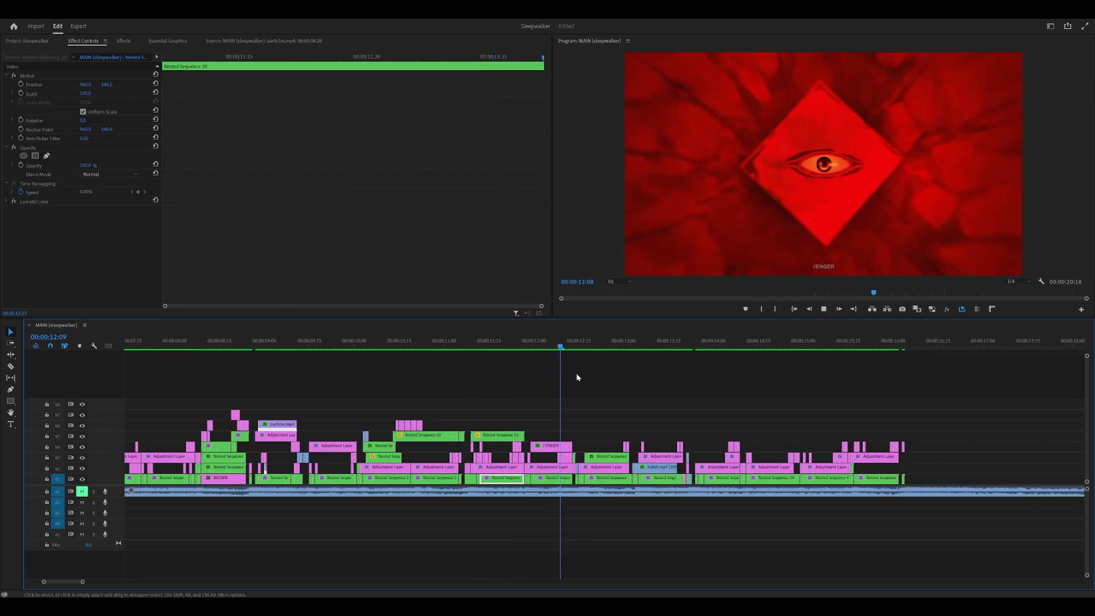
click(519, 343)
click(502, 449)
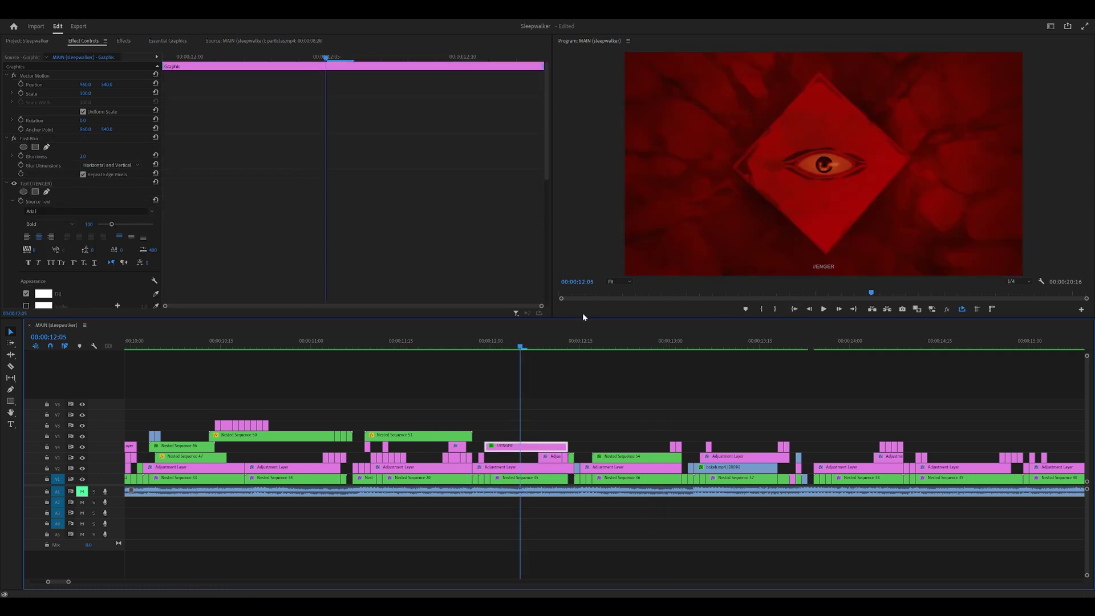
scroll(439, 293, down, 3)
click(529, 470)
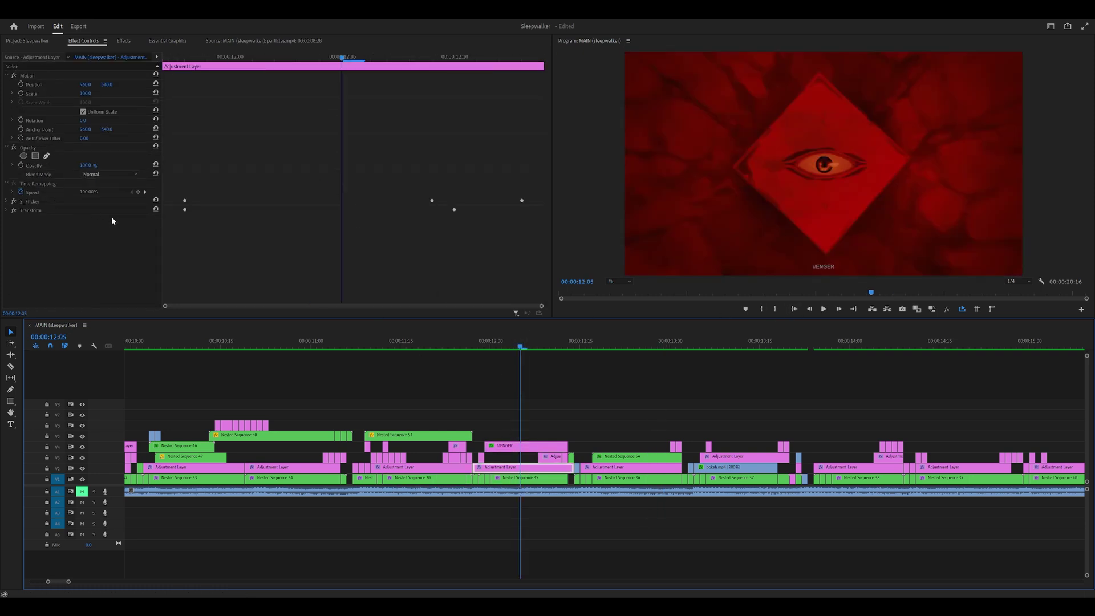
drag(508, 346, 541, 360)
Expand the V3 adjustment layer's S_WarpFishEye and preview its warp between keyframes 12:08 and 12:11
scroll(557, 379, up, 3)
click(543, 458)
scroll(195, 190, down, 2)
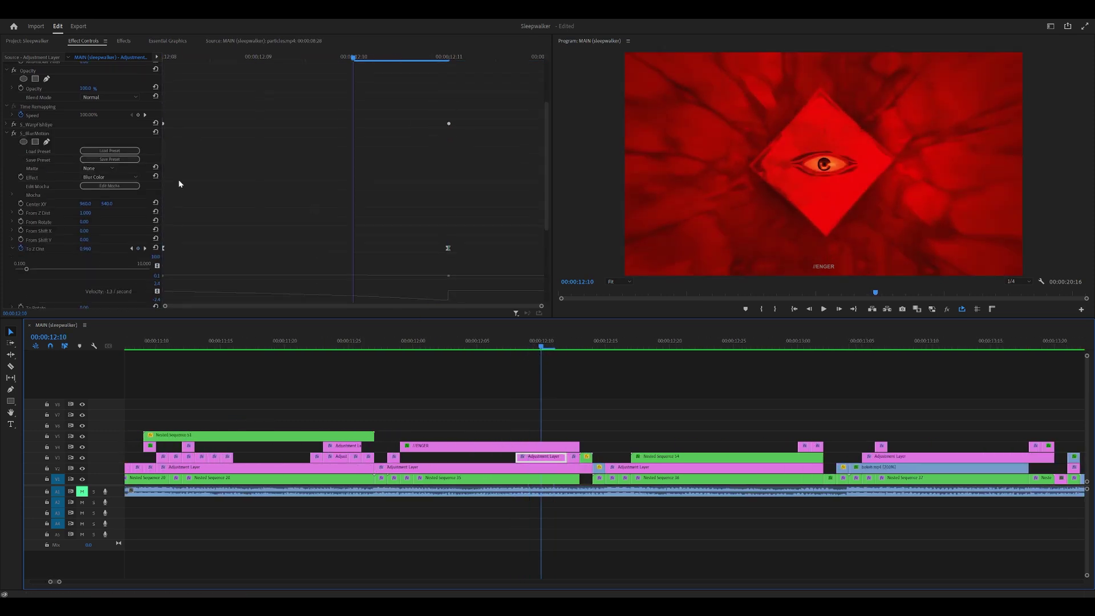
click(5, 124)
scroll(207, 145, down, 5)
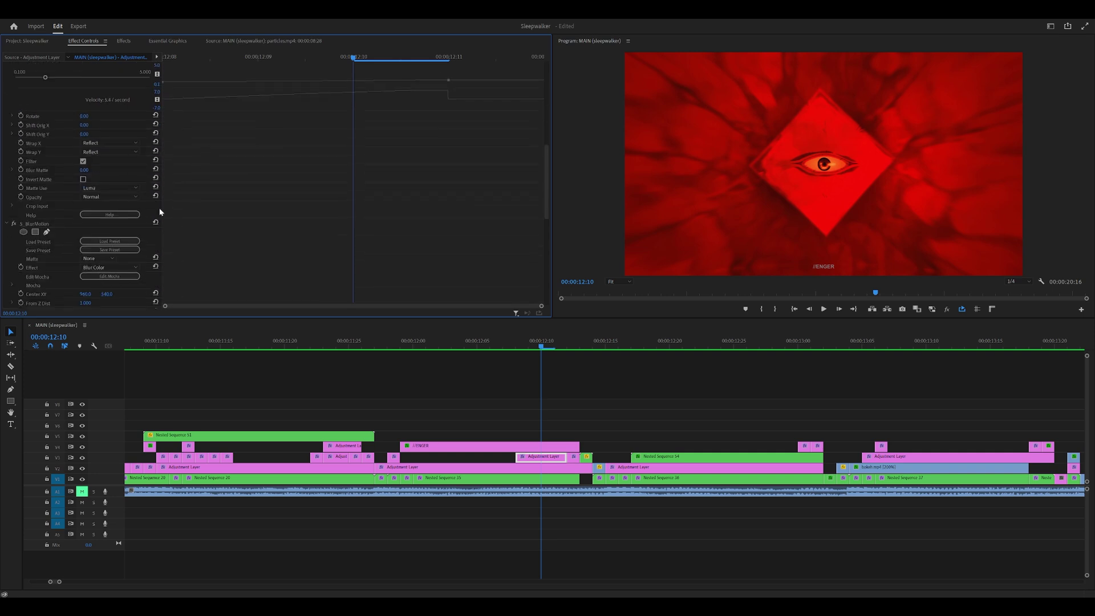
scroll(213, 149, up, 6)
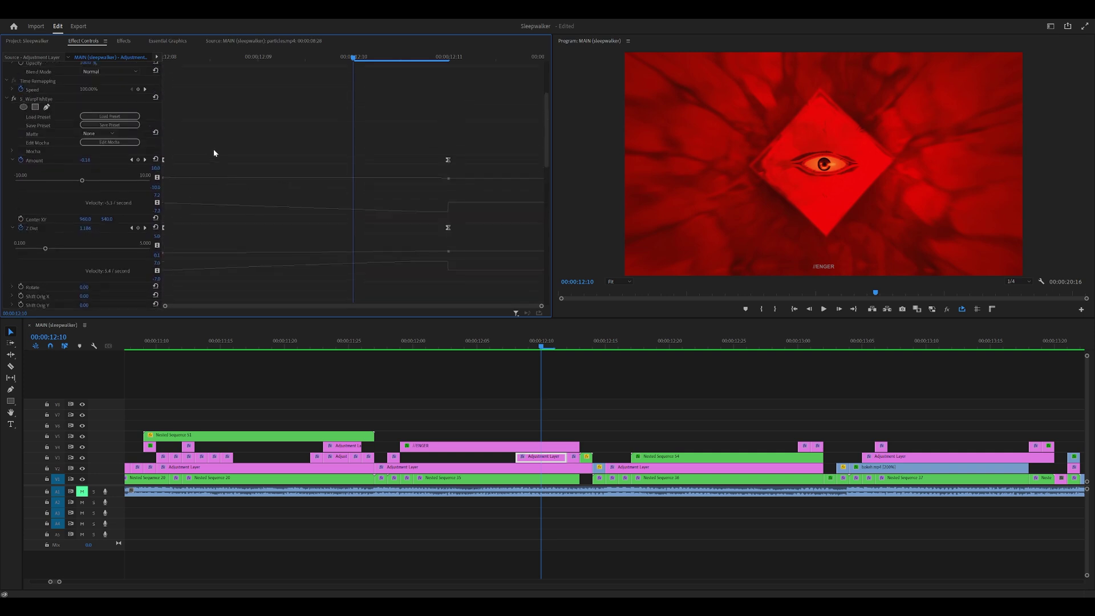
click(180, 56)
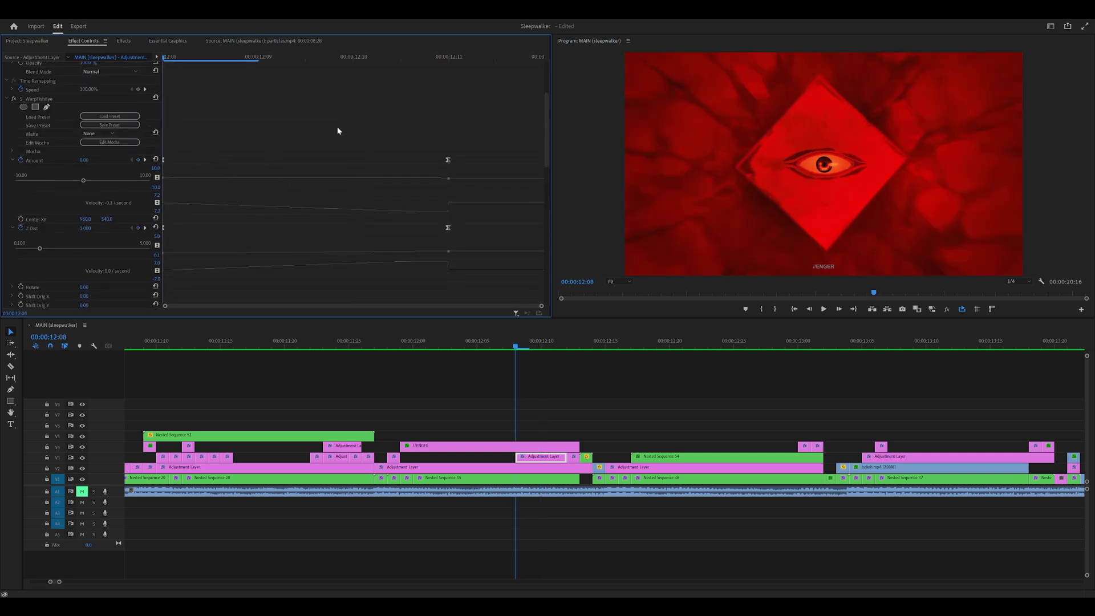
click(145, 160)
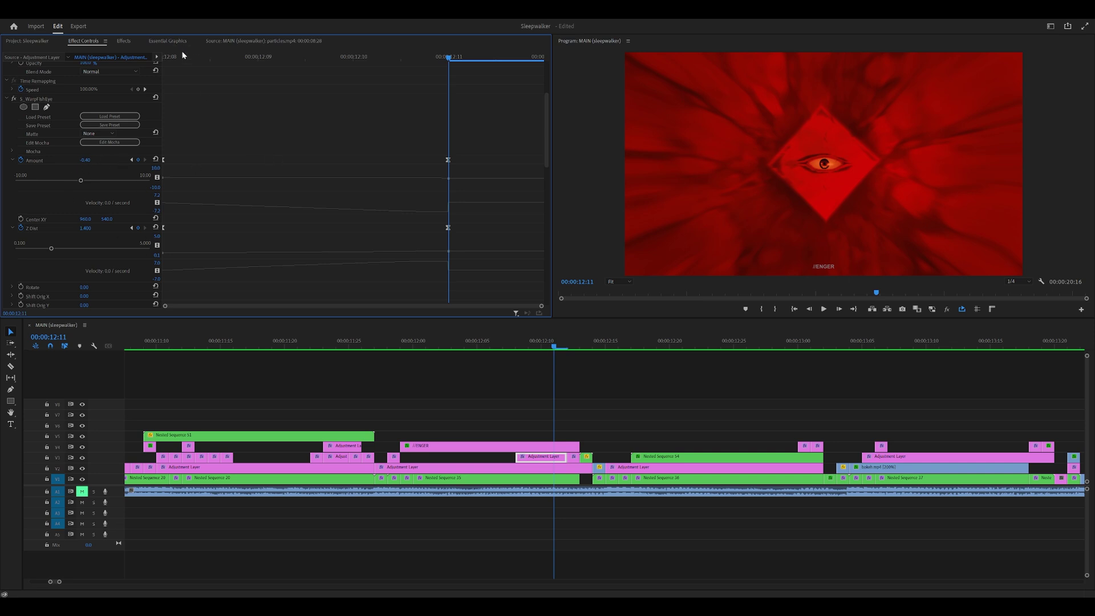
drag(186, 55, 348, 73)
Play the timeline from around 14:00 and deselect the Nested Sequence 39 clip
scroll(268, 183, down, 8)
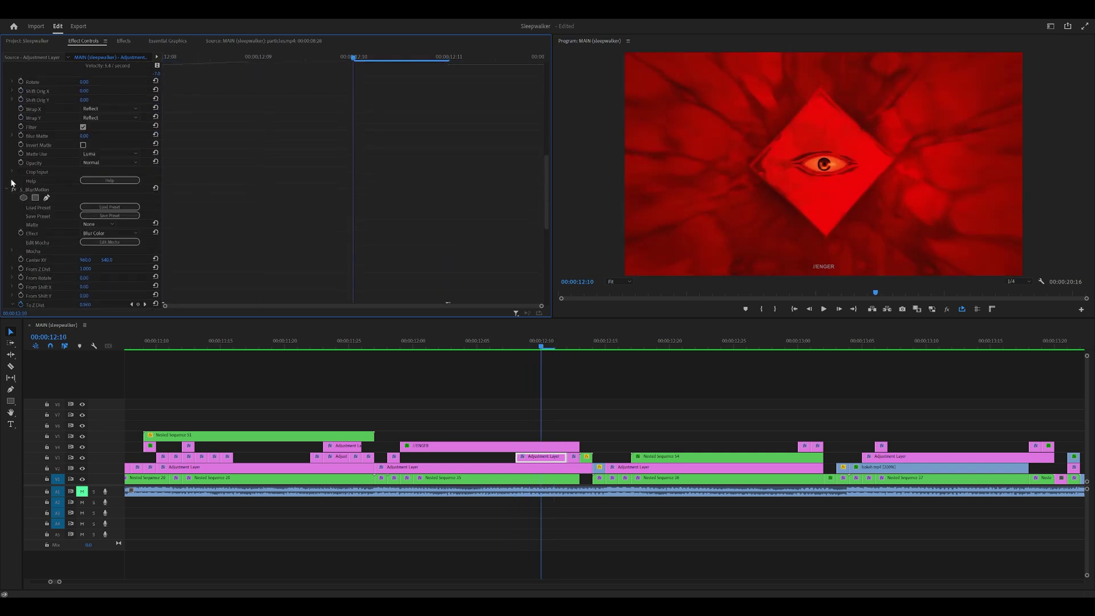
scroll(386, 187, down, 4)
click(417, 344)
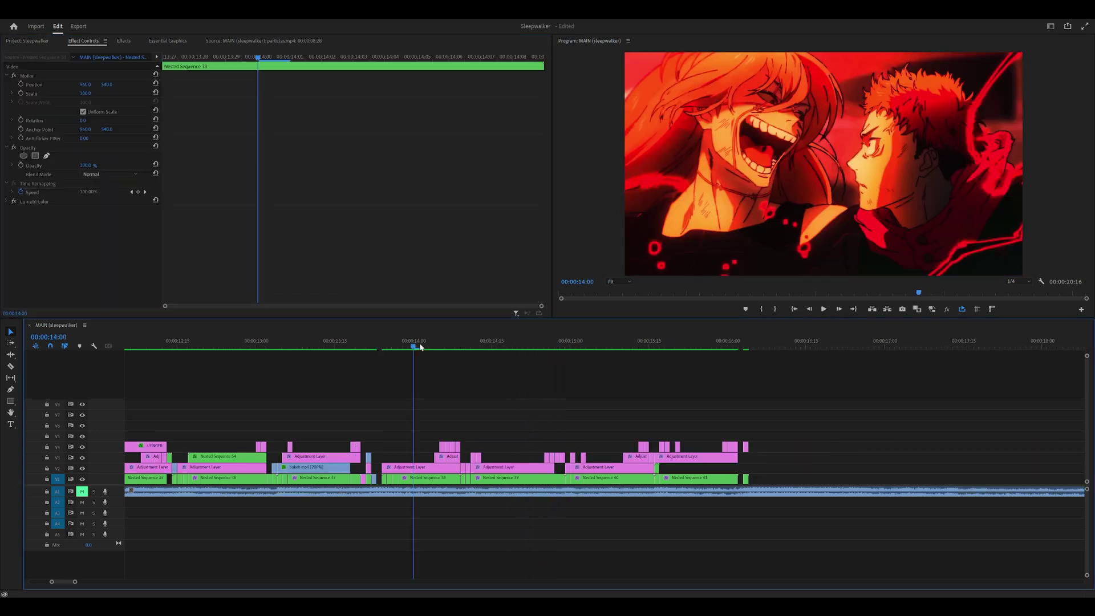
key(space)
key(space)
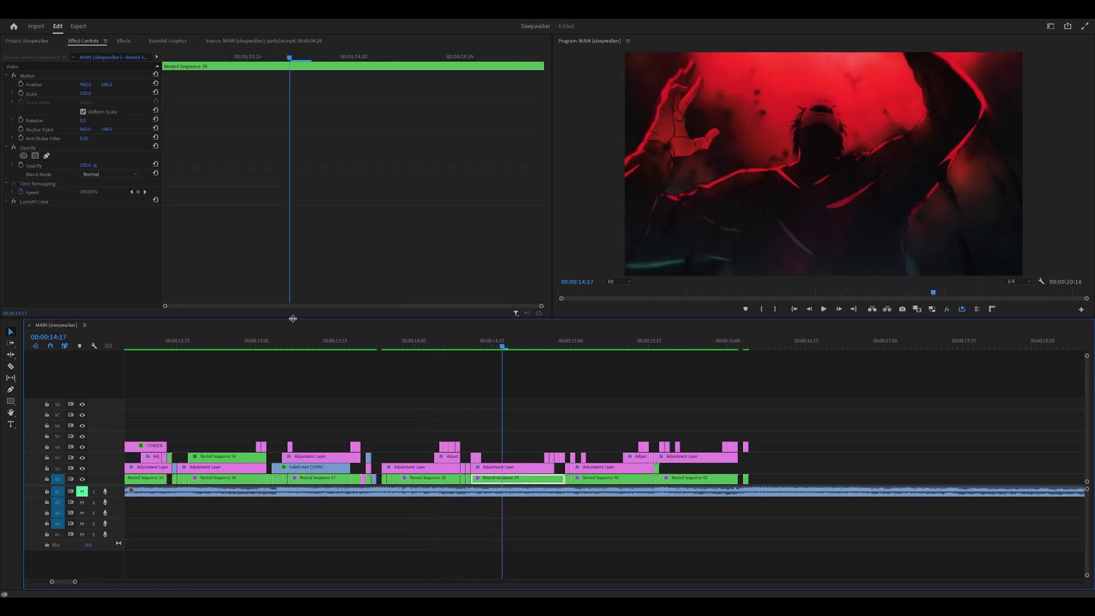
click(402, 377)
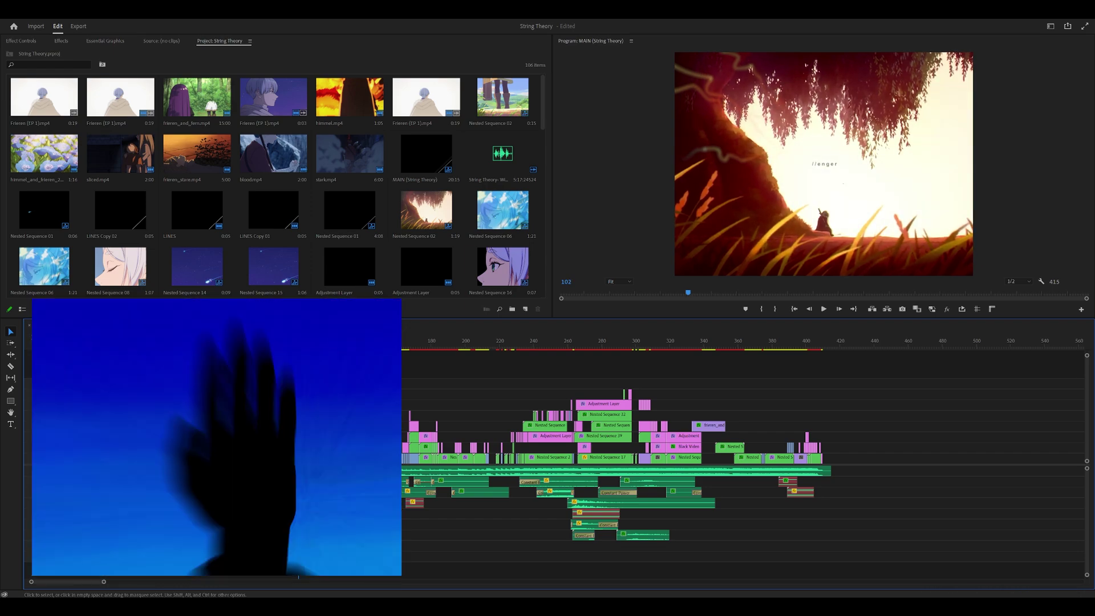
Play the String Theory sequence and scrub around frames 226–236, settling on frame 225
key(space)
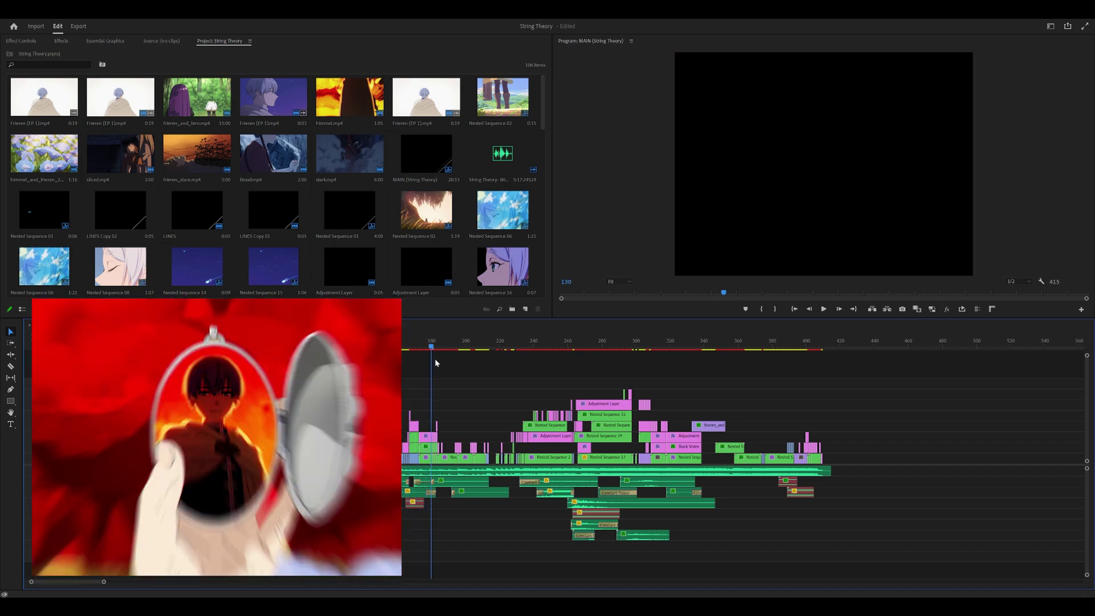
drag(507, 369, 529, 371)
scroll(542, 371, up, 5)
drag(410, 345, 404, 379)
key(Left)
Preview the sequence forward again to about frame 234
scroll(433, 382, up, 3)
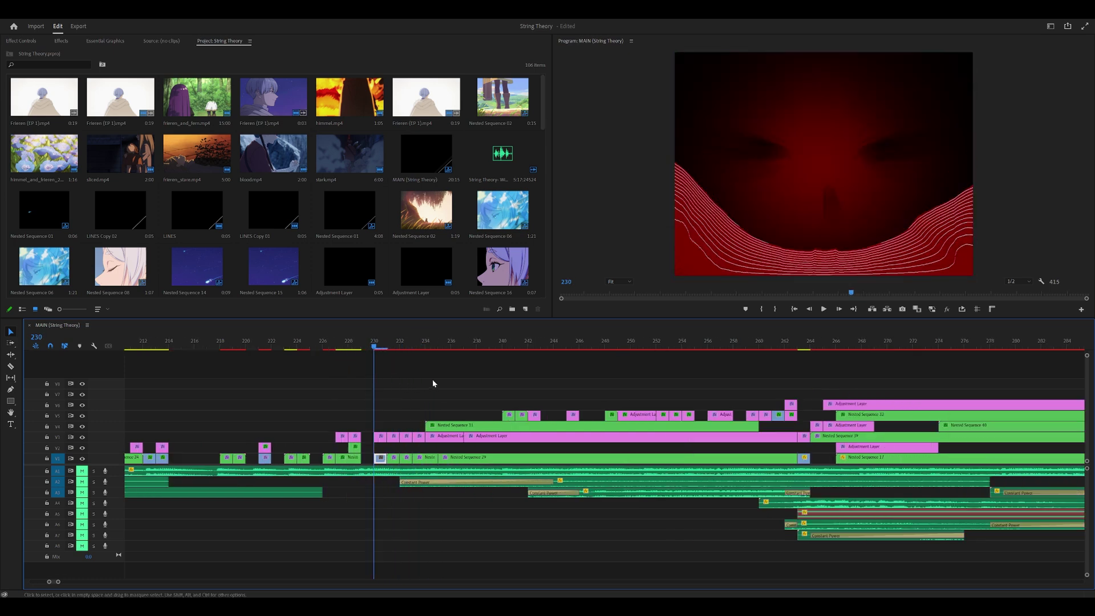
scroll(440, 380, down, 3)
scroll(439, 380, up, 1)
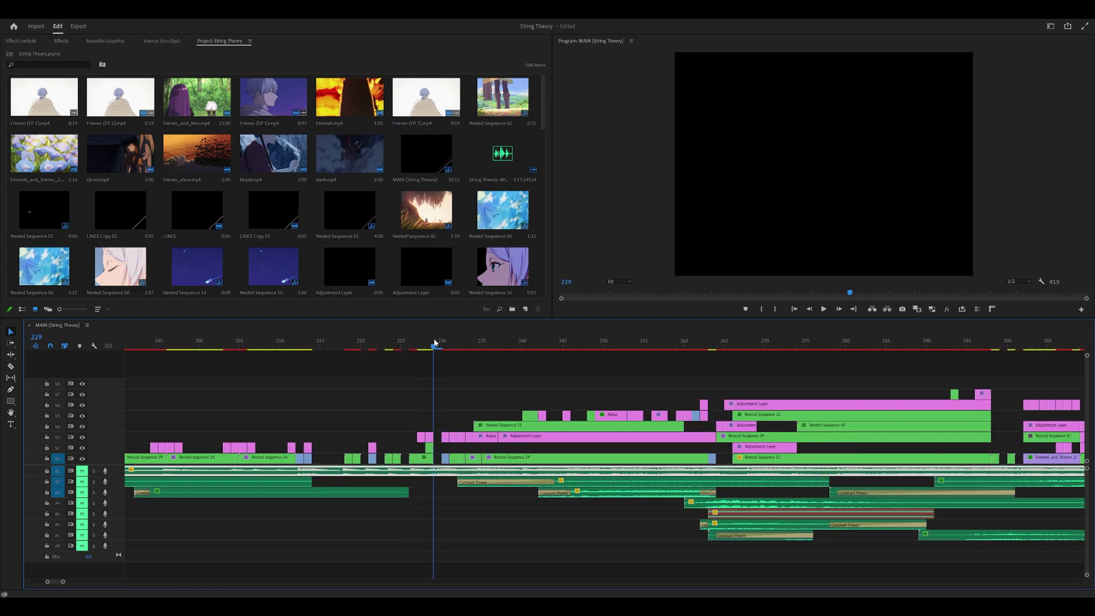
drag(445, 345, 326, 355)
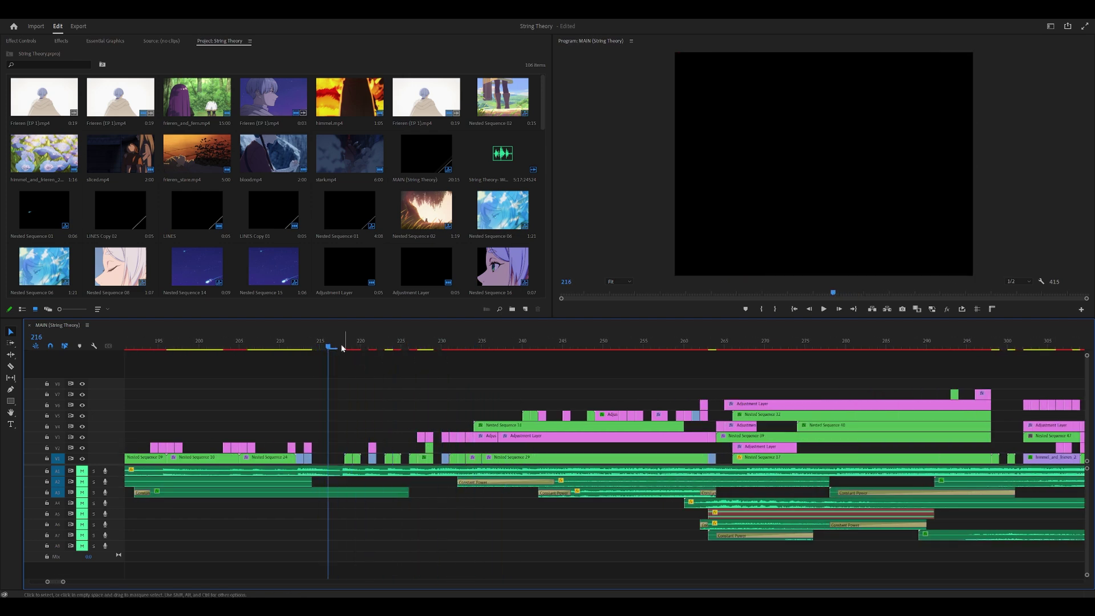
drag(331, 345, 323, 344)
scroll(299, 343, down, 1)
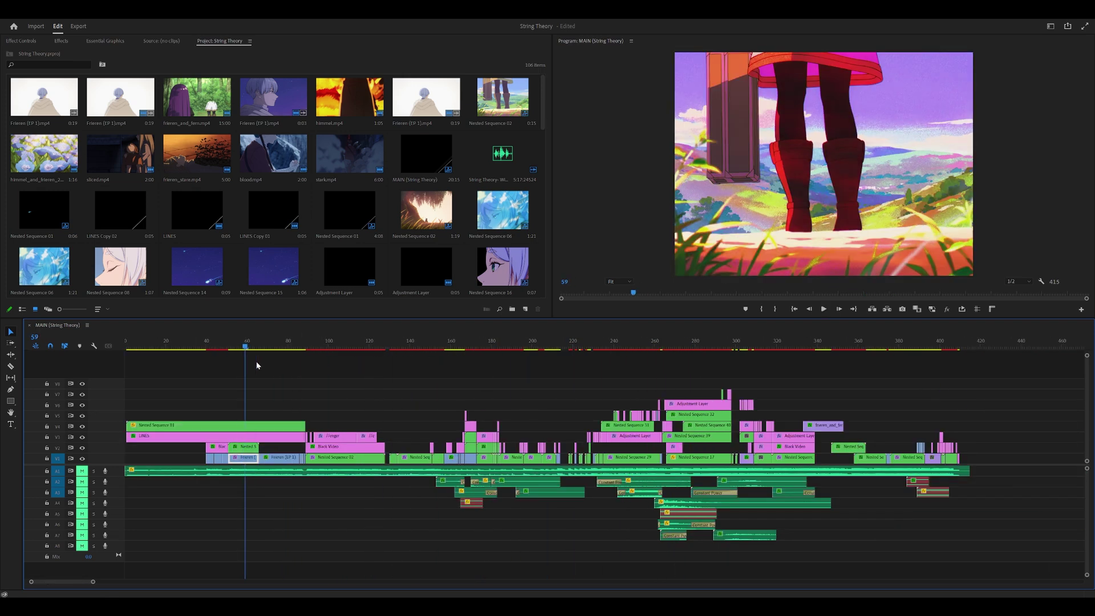
At frame 55, open the nested sequence on V2 and its LINES Copy 01 title for editing
key(Left)
key(Left)
scroll(214, 375, up, 6)
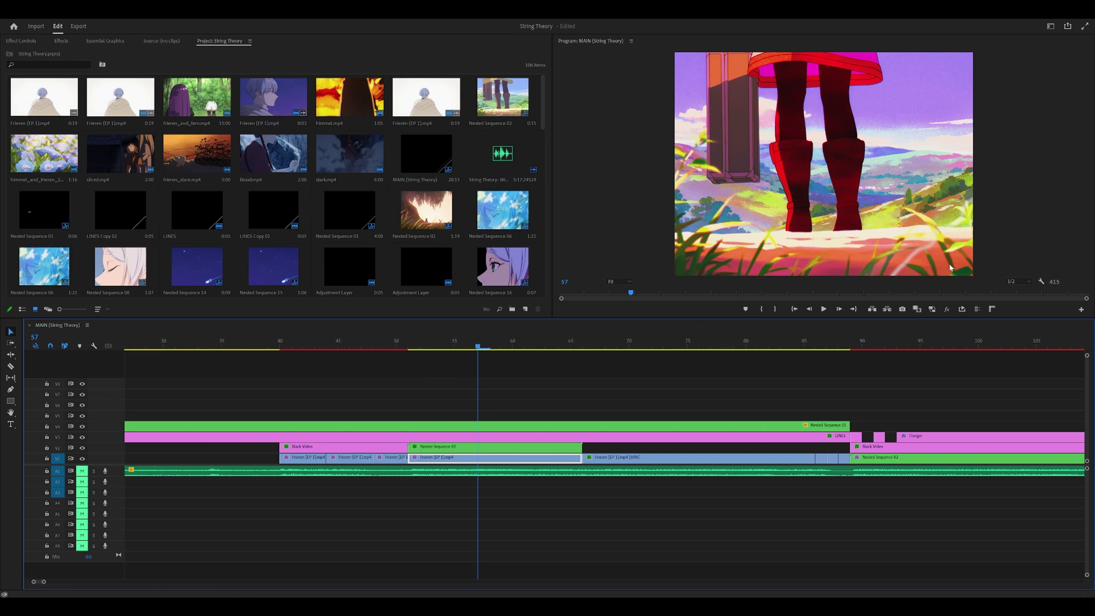
click(455, 345)
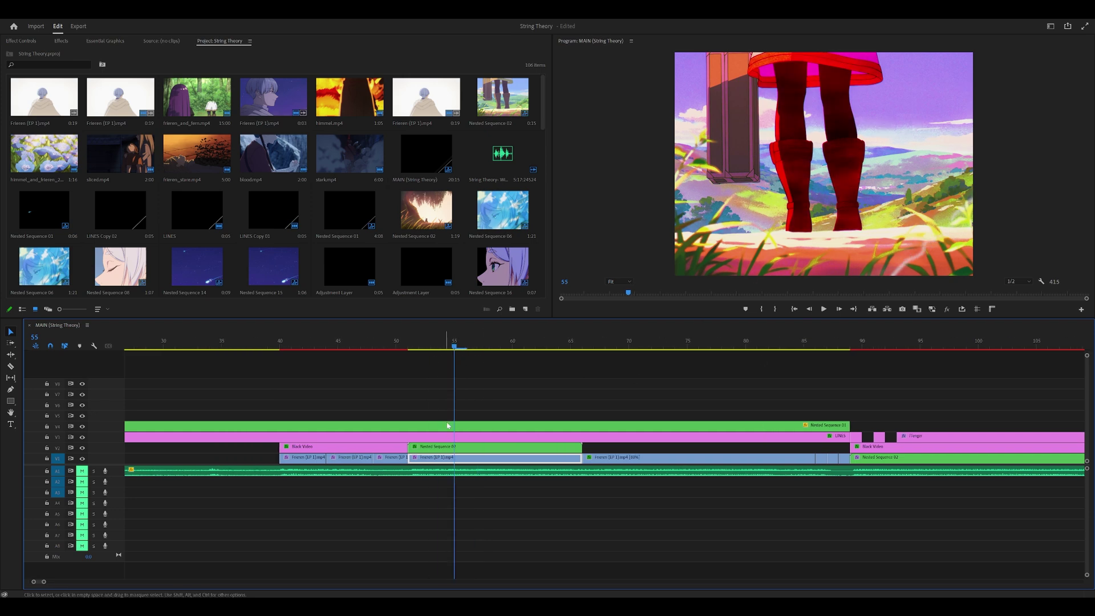
click(445, 451)
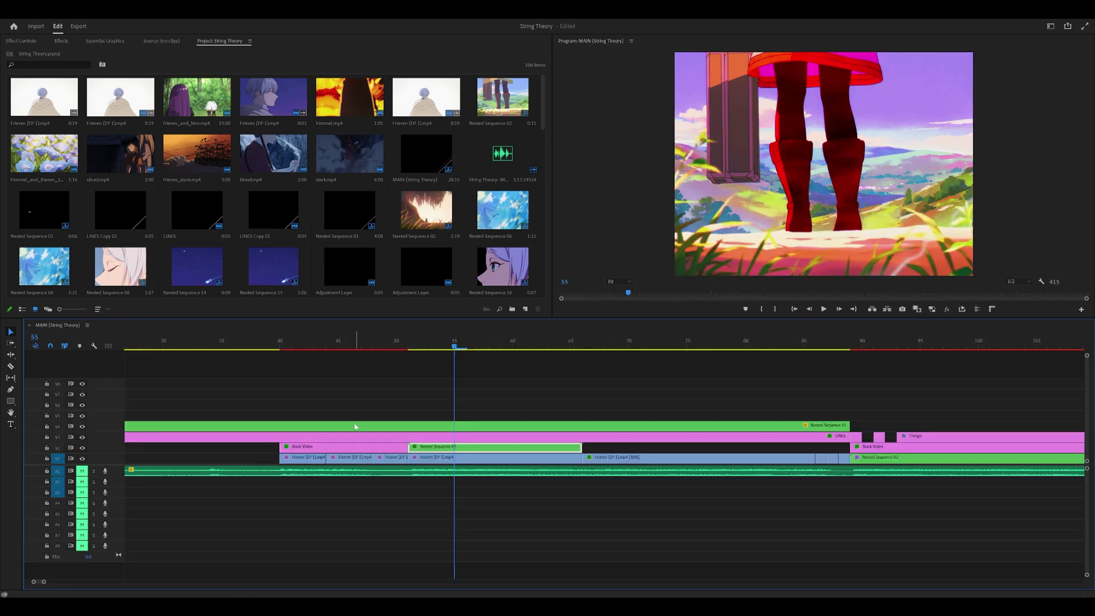
double_click(351, 426)
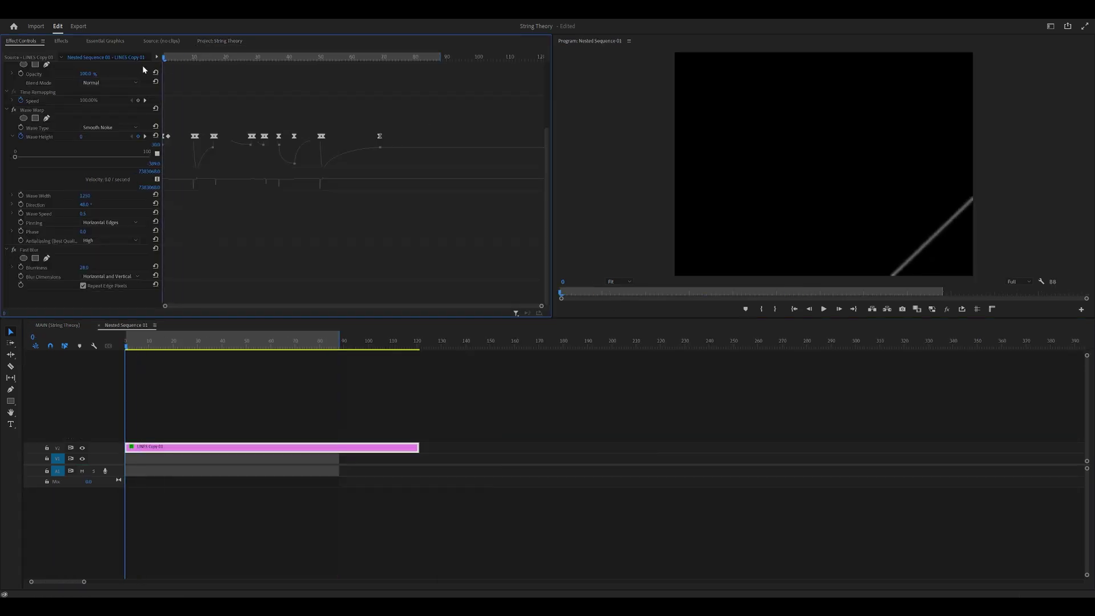
double_click(218, 447)
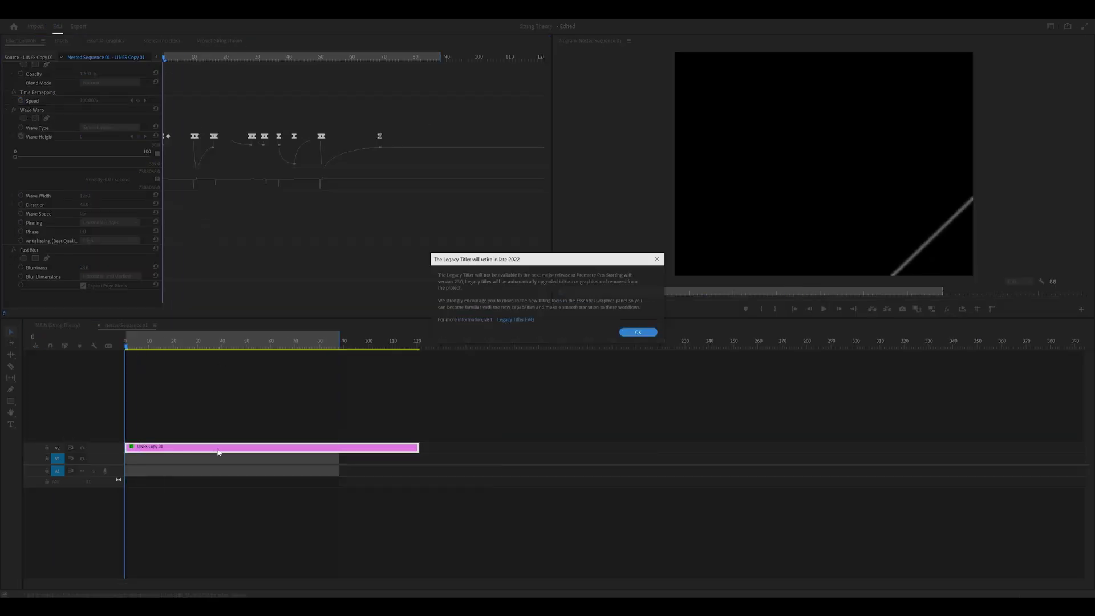
Accept the retirement notice, view LINES Copy 01 in the Legacy Title window, then close that window
click(636, 333)
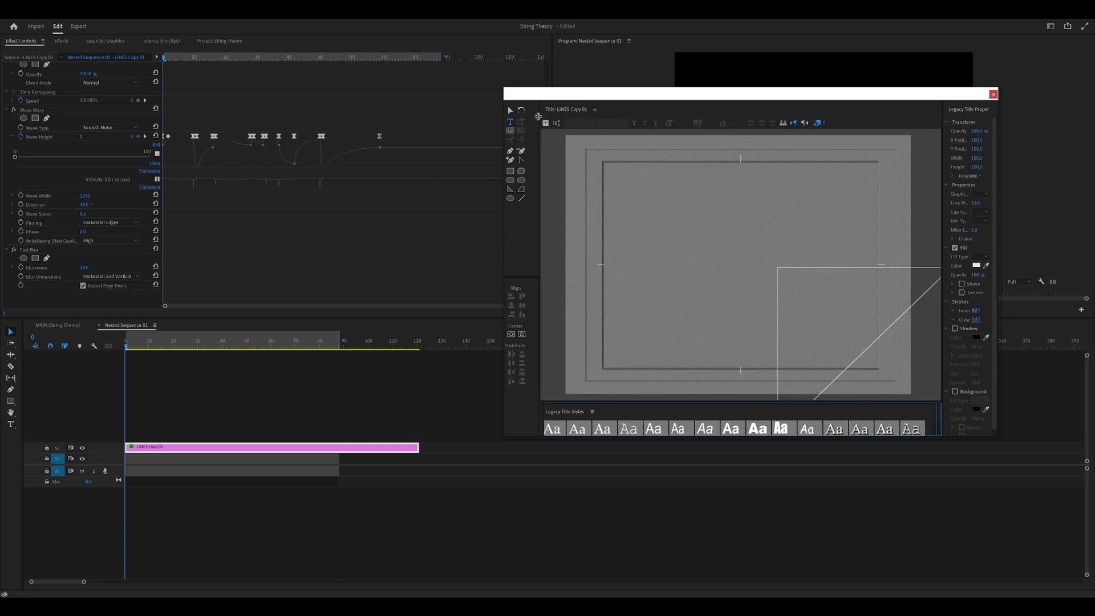
drag(536, 117, 482, 109)
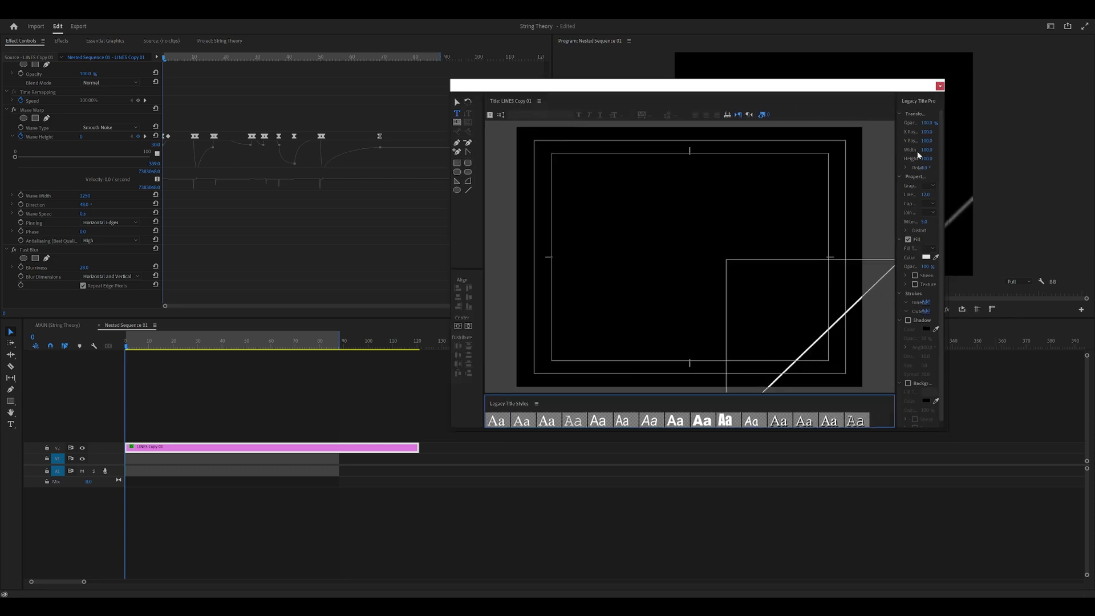
click(939, 86)
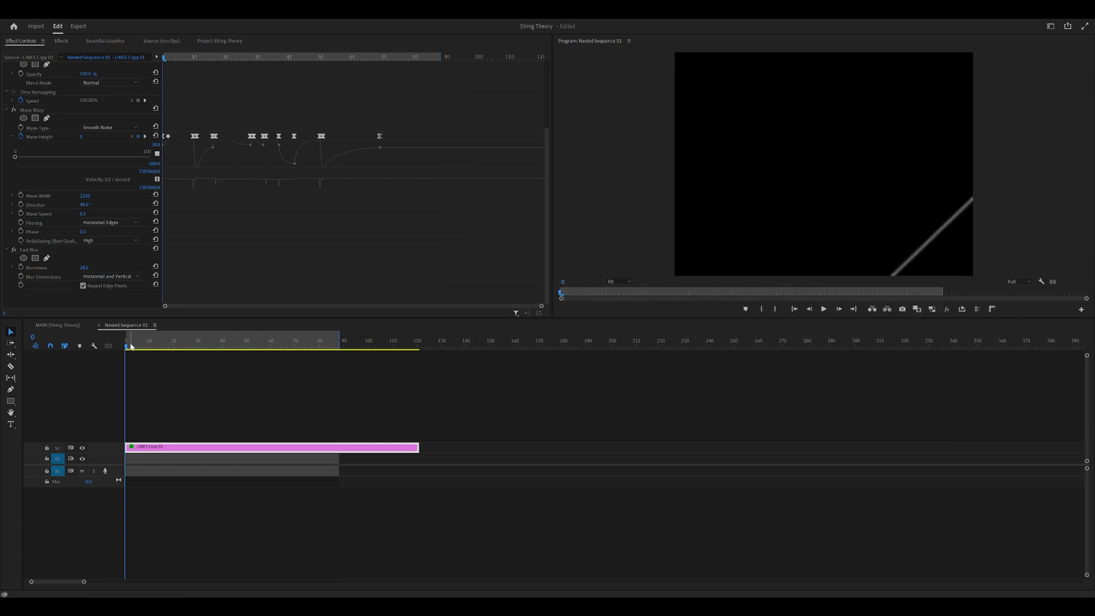
At frame 9, make the Wave Height graph taller and rescale it to fit the curve
click(173, 269)
key(space)
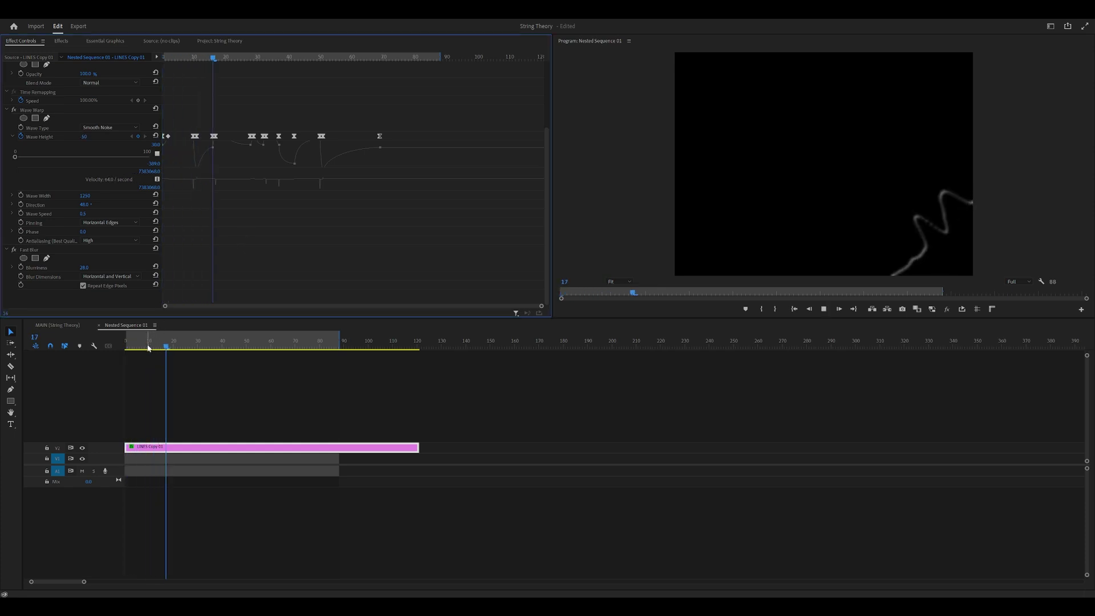
click(148, 348)
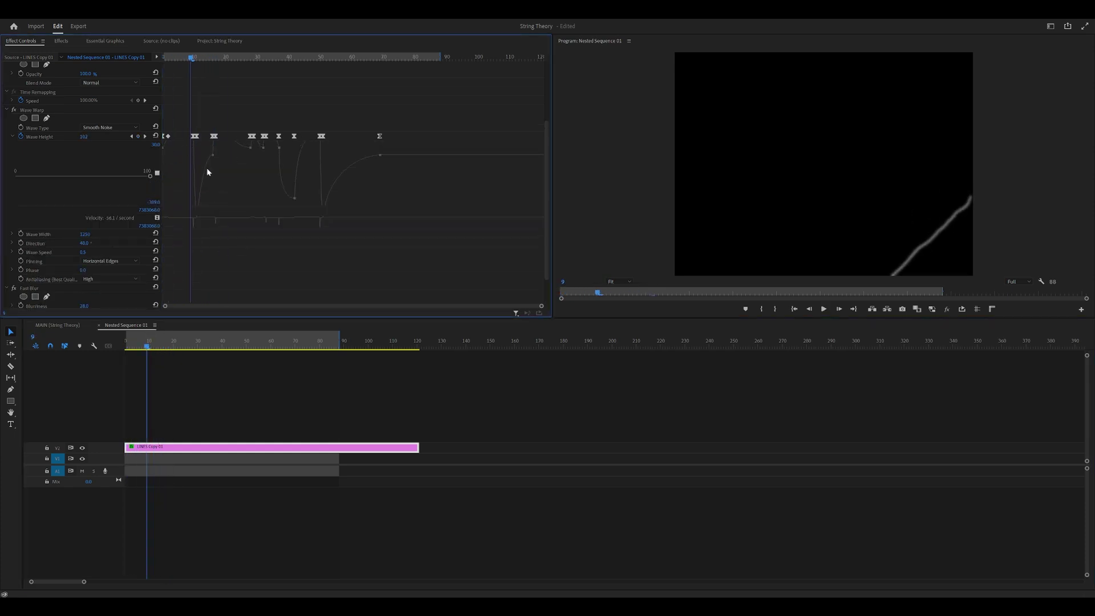
drag(244, 207, 234, 276)
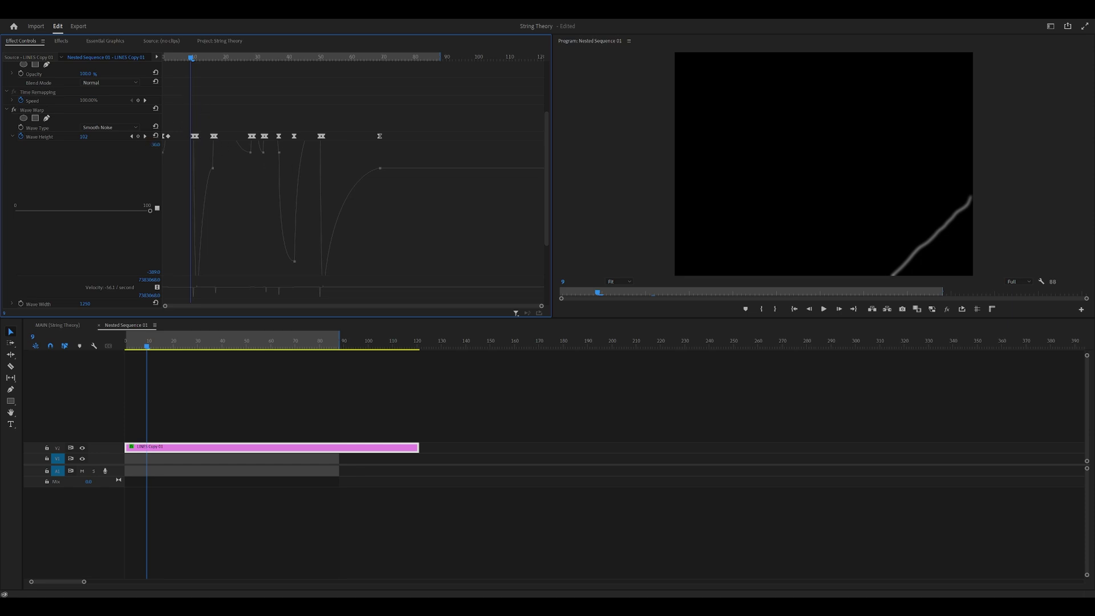
drag(155, 145, 556, 145)
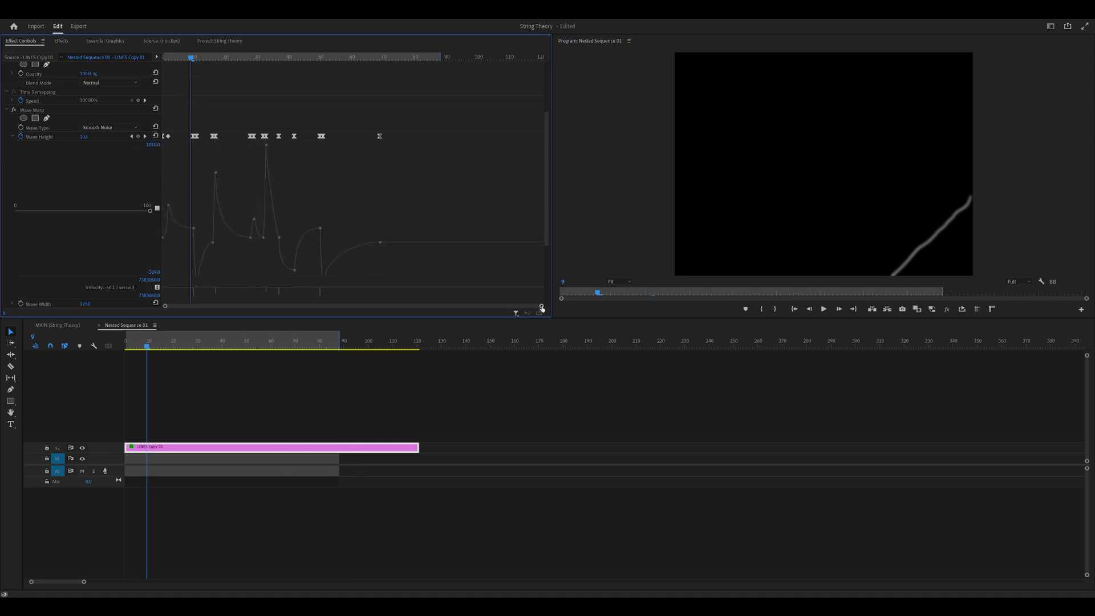
drag(542, 309, 239, 307)
Close Nested Sequence 01 and preview MAIN from frame 158 to 165
click(98, 326)
drag(301, 347, 569, 353)
scroll(569, 353, down, 5)
click(354, 348)
scroll(354, 356, up, 3)
drag(386, 348, 499, 367)
double_click(515, 437)
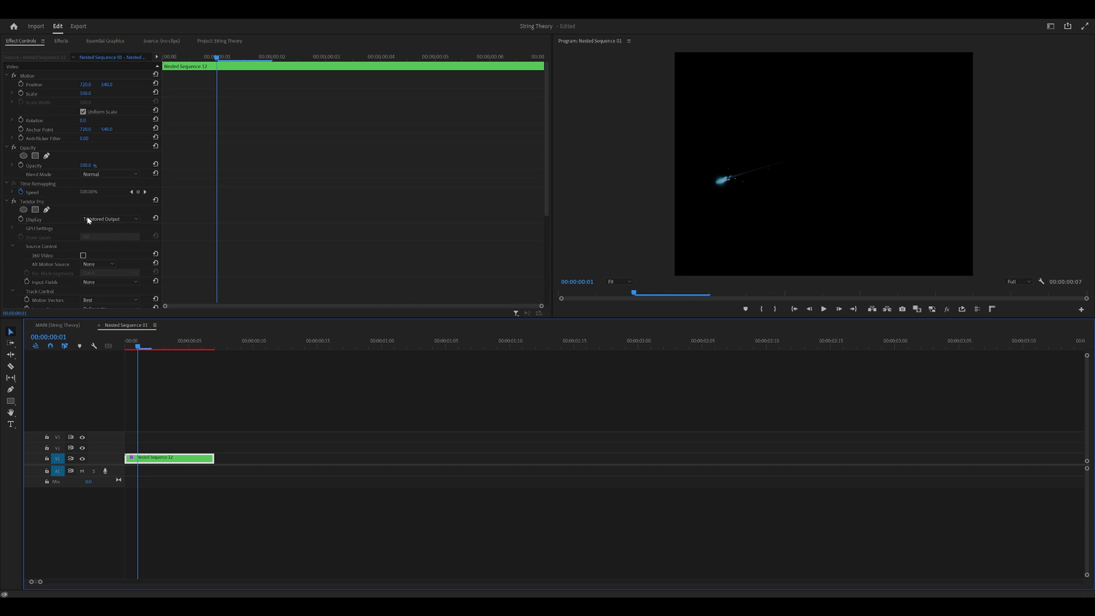
scroll(305, 245, down, 5)
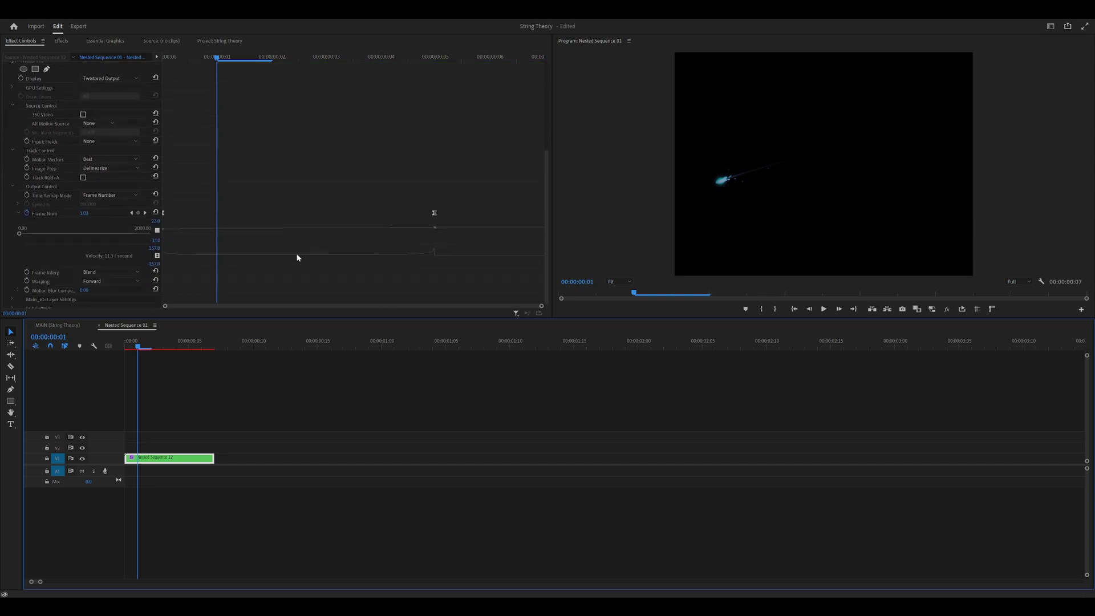
double_click(176, 460)
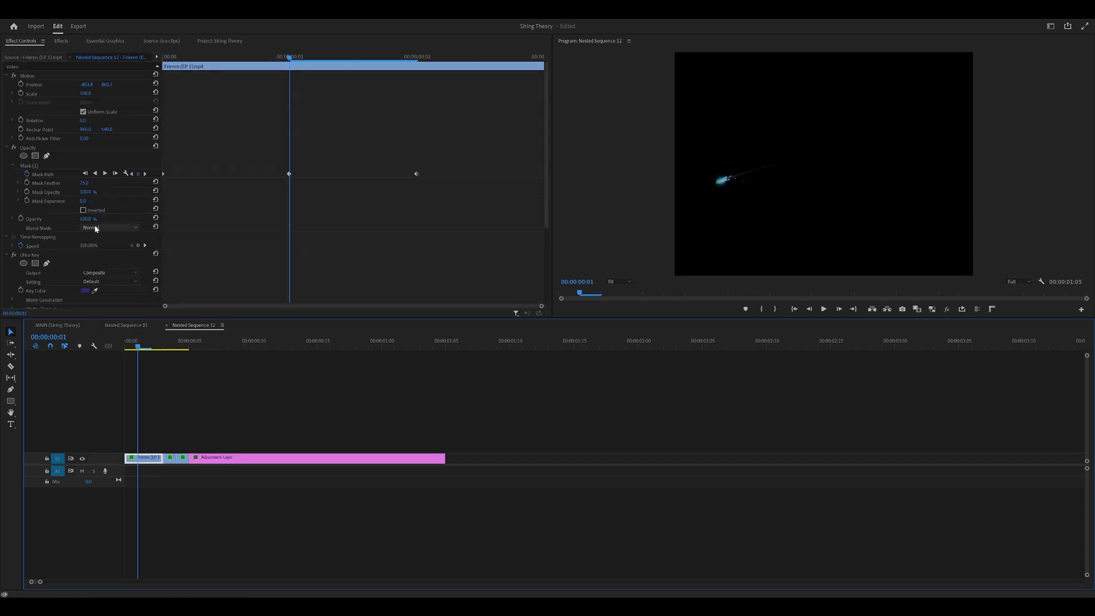
click(33, 255)
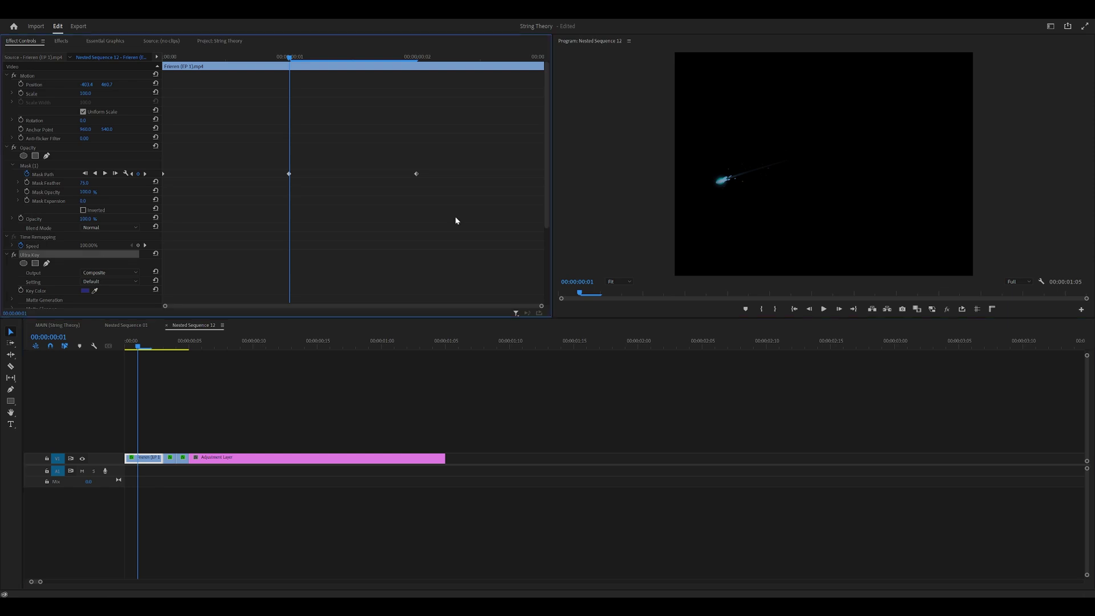
click(14, 254)
key(ctrl+z)
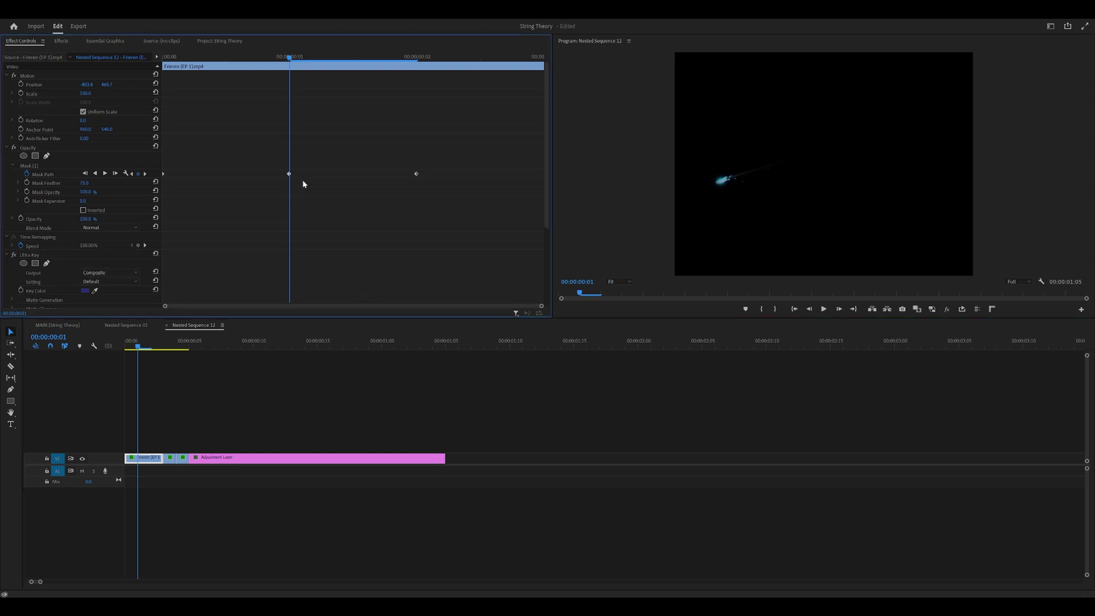
scroll(306, 194, down, 1)
click(47, 149)
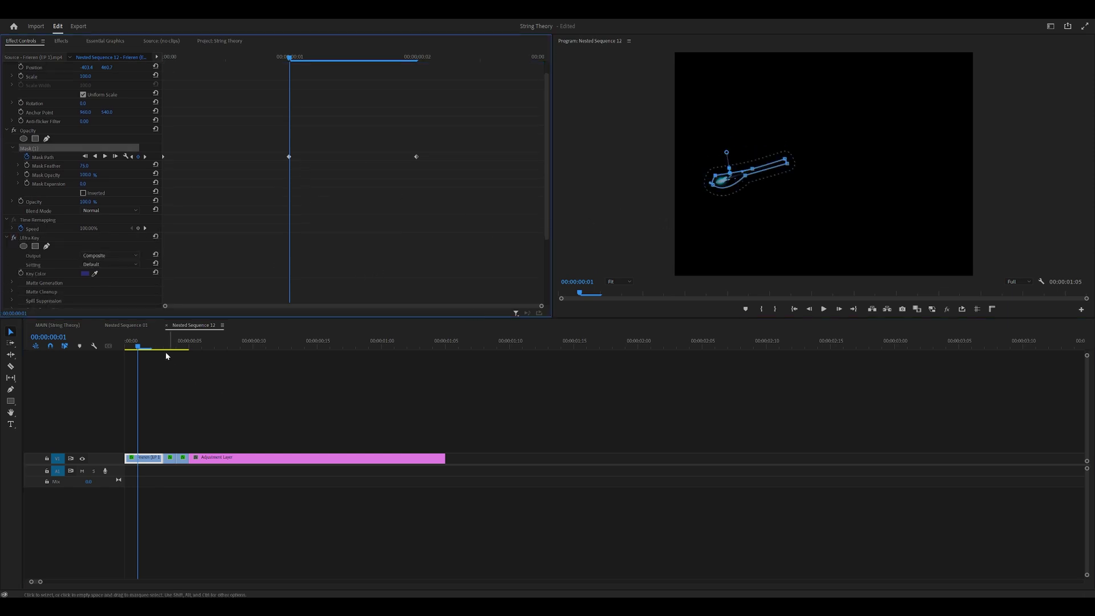
drag(161, 349, 125, 351)
click(176, 373)
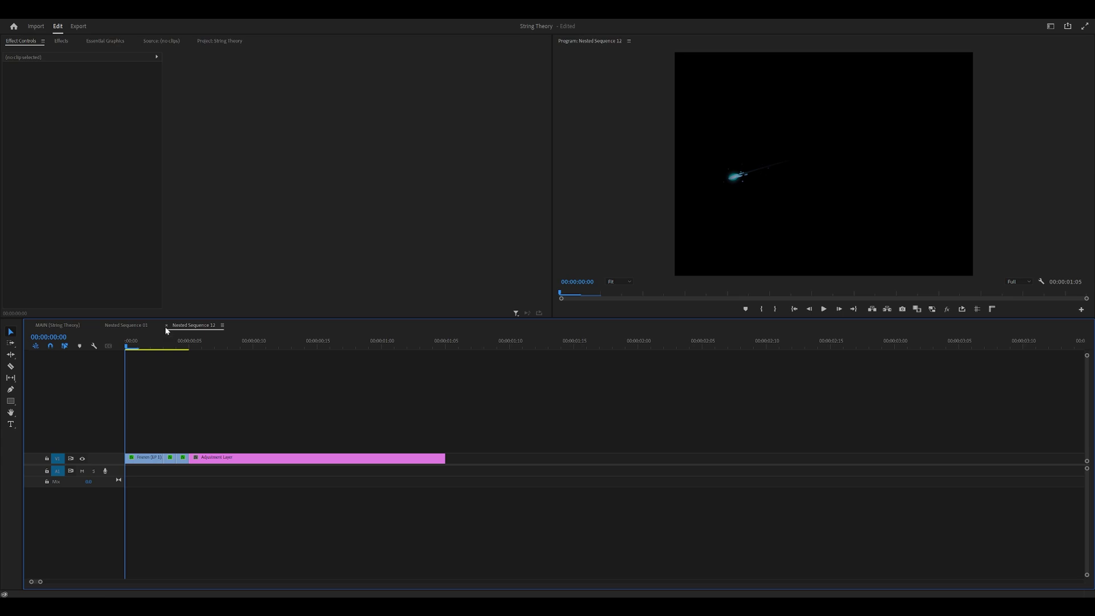
Close the Nested Sequence 12 and 01 tabs, then scrub MAIN from frame 367 back to the window shot at 326
click(166, 325)
click(100, 325)
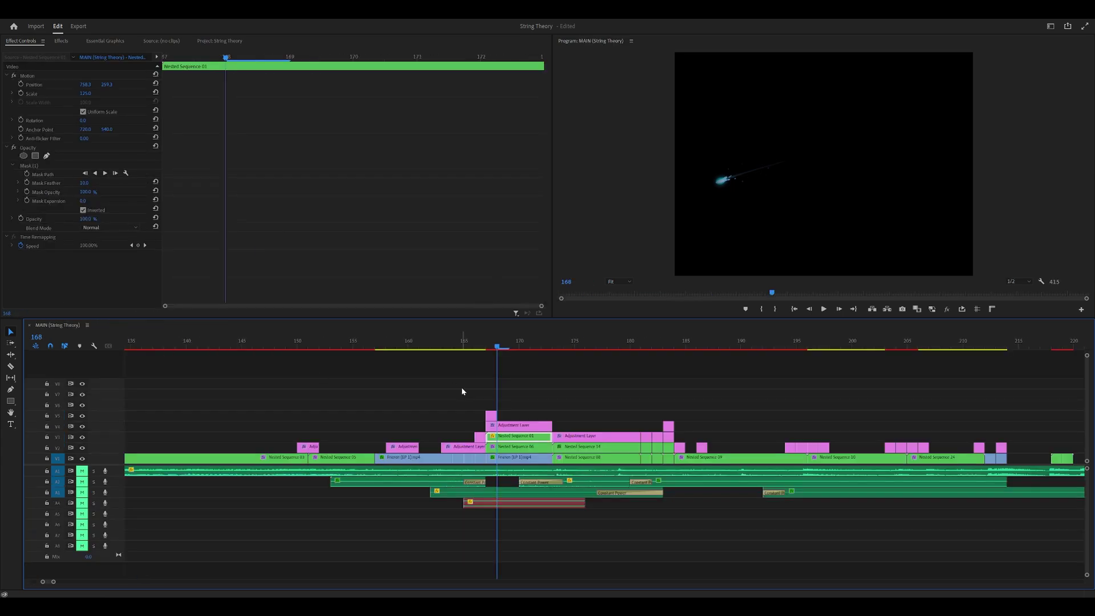
scroll(465, 393, down, 10)
scroll(502, 393, up, 5)
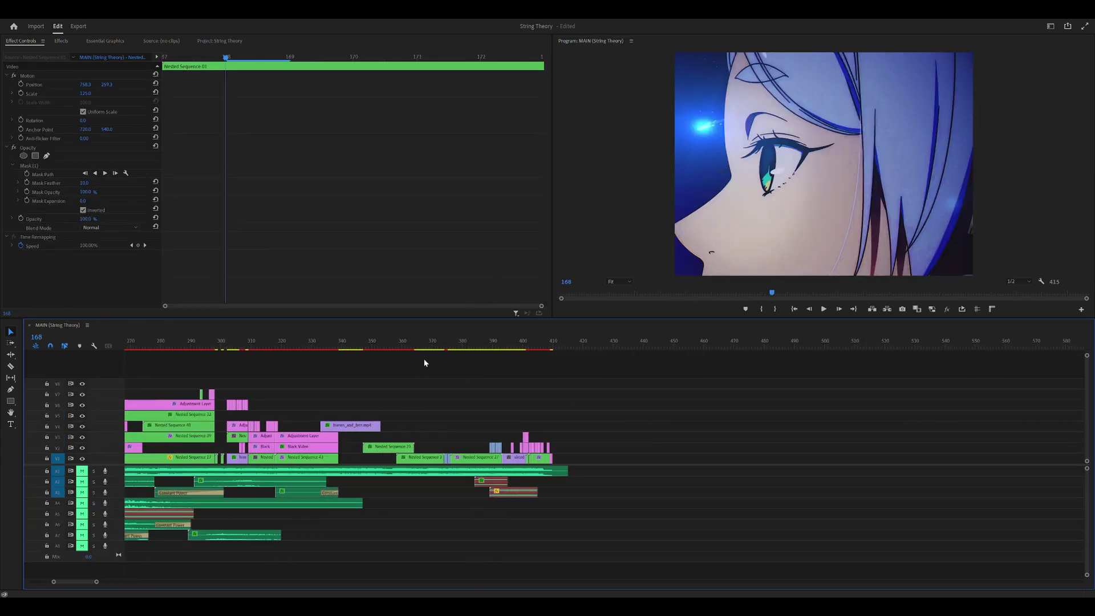
click(423, 345)
scroll(374, 355, up, 3)
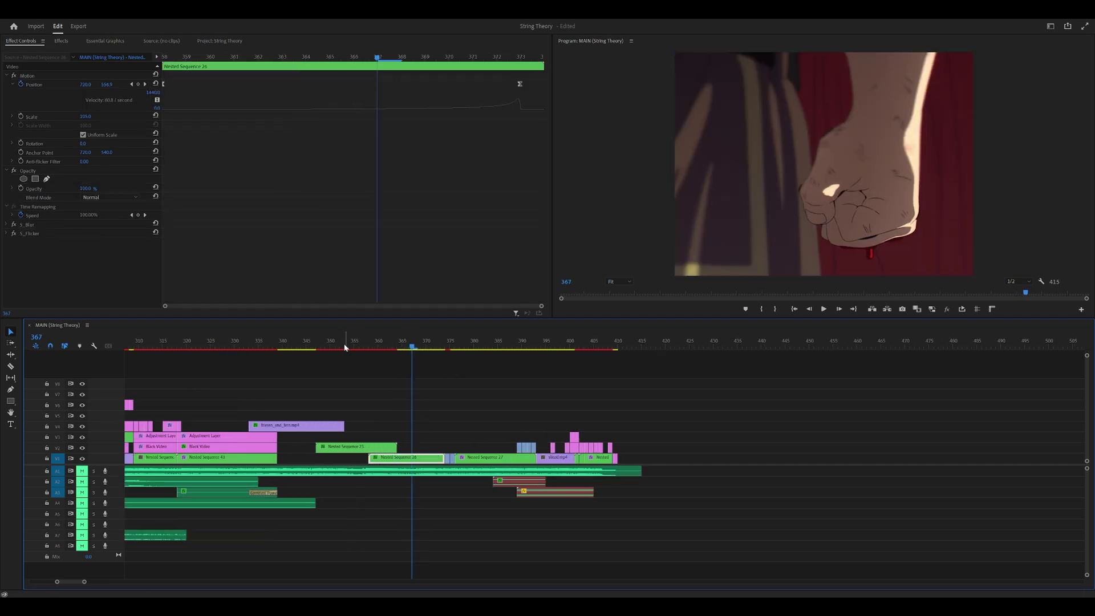
drag(345, 346, 372, 354)
scroll(286, 355, up, 3)
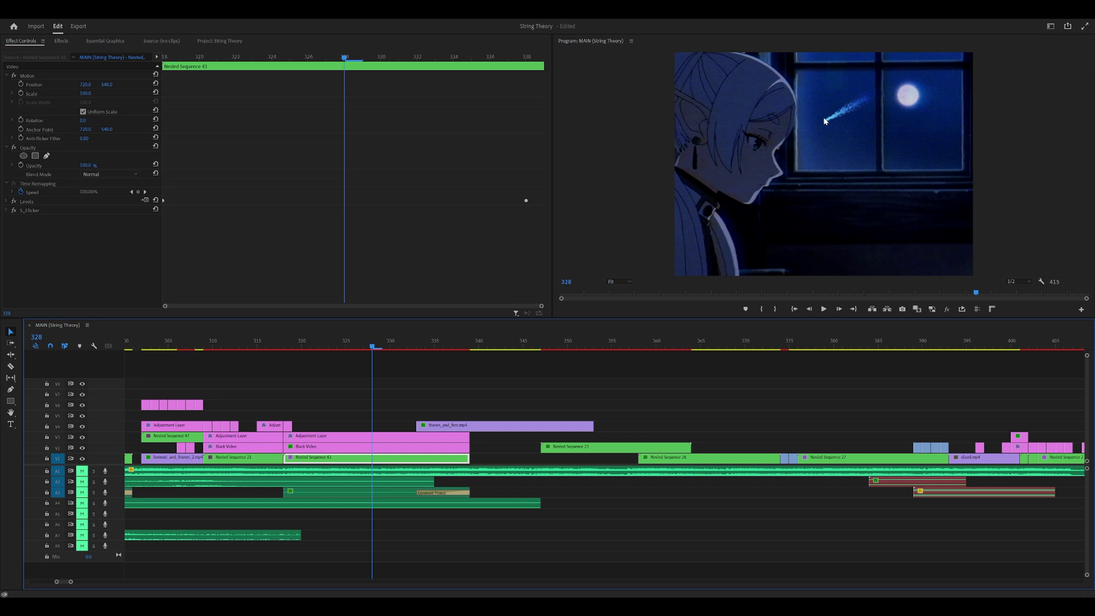
At frame 330, drag the Black Video comet's Source XY, then undo to keep 897.9
click(391, 345)
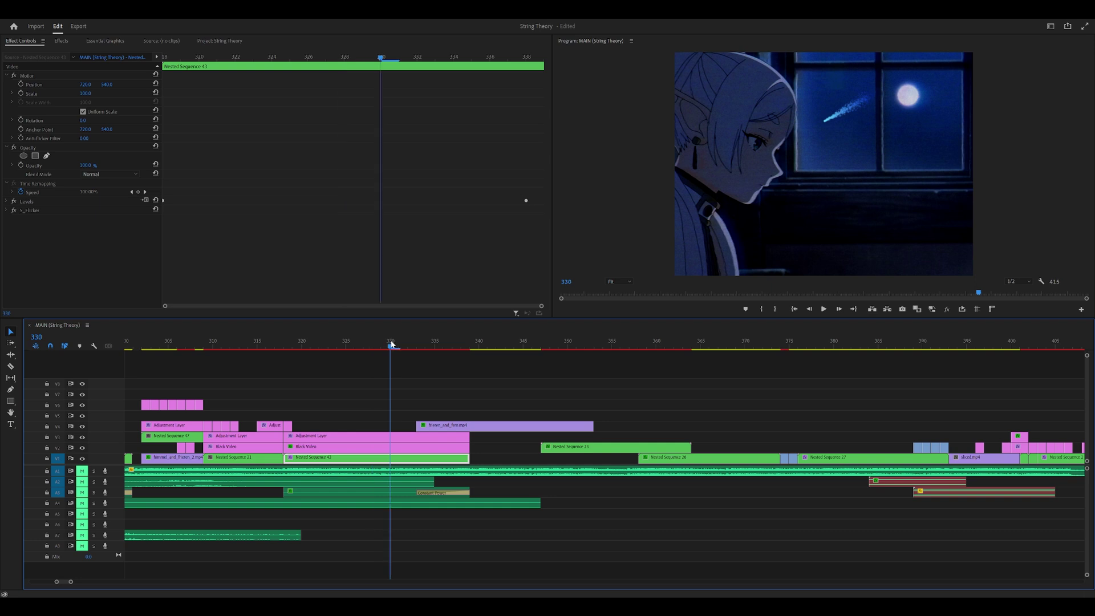
click(336, 450)
scroll(244, 234, down, 5)
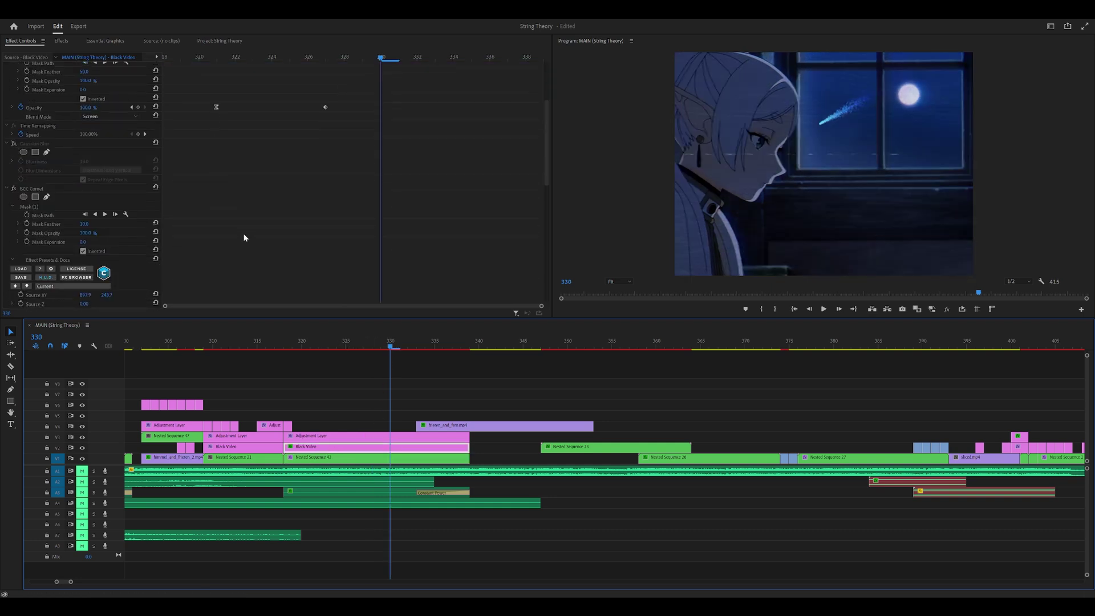
scroll(244, 237, down, 3)
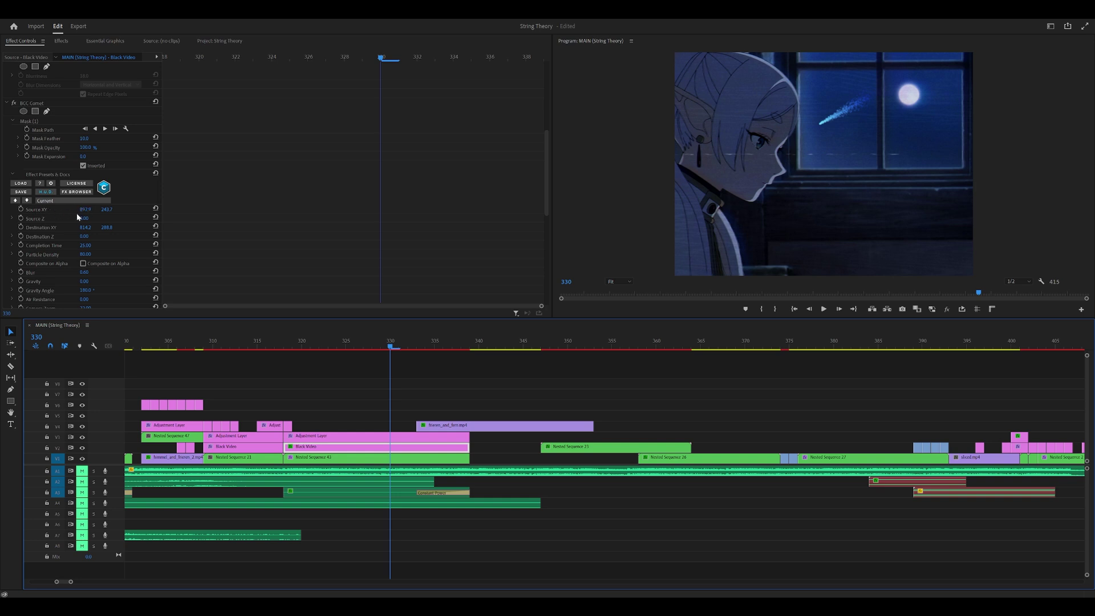
drag(83, 210, 113, 210)
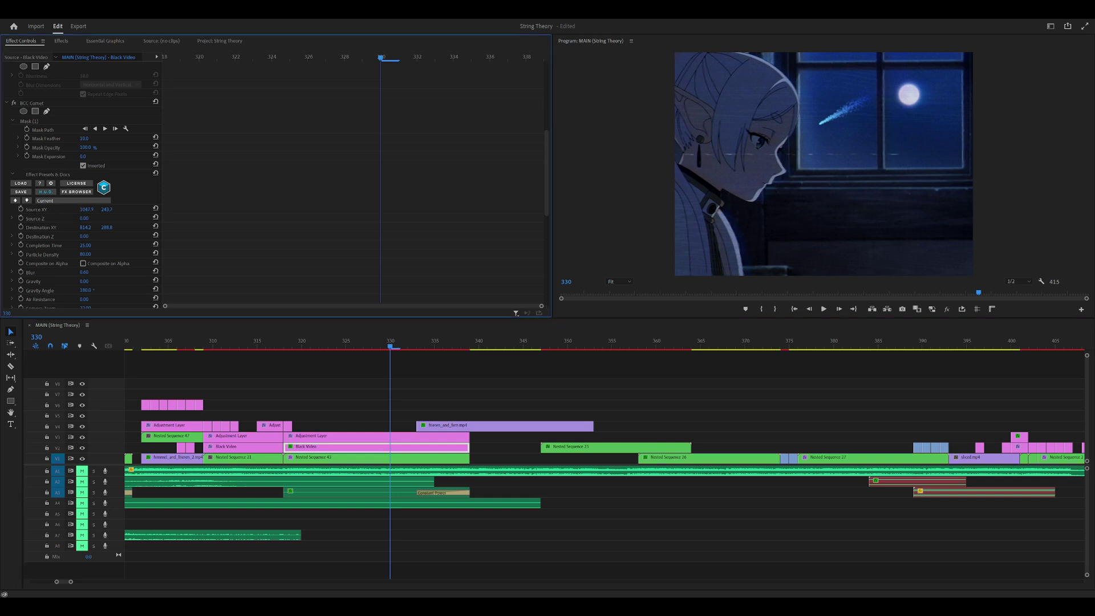
drag(85, 210, 98, 208)
key(ctrl+z)
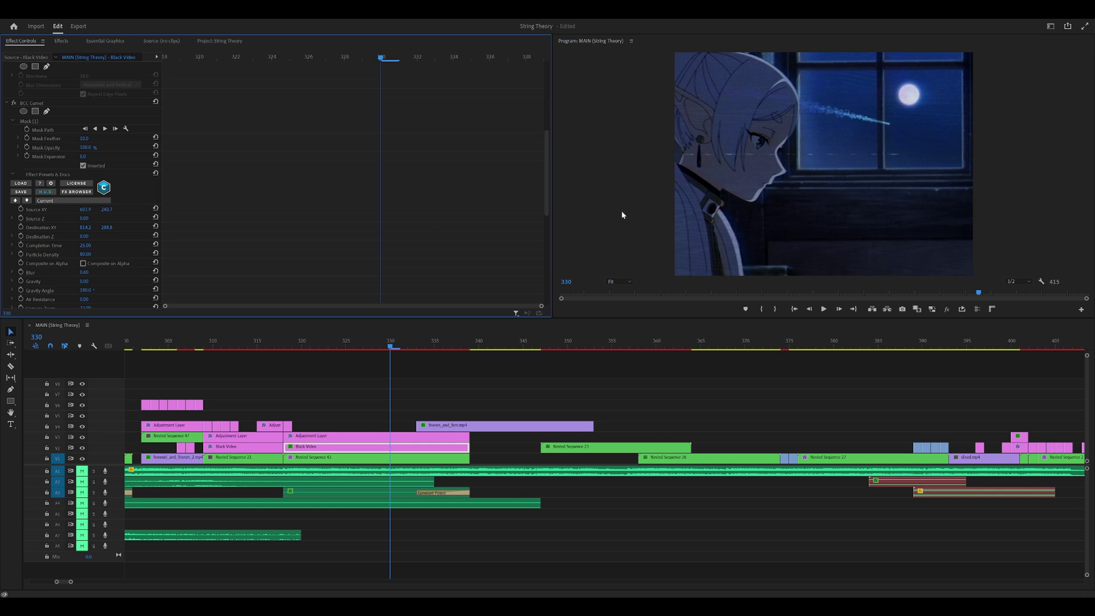
Show the comet layer's Mask (1) outline and step through frames 330–332
scroll(335, 173, up, 3)
click(53, 165)
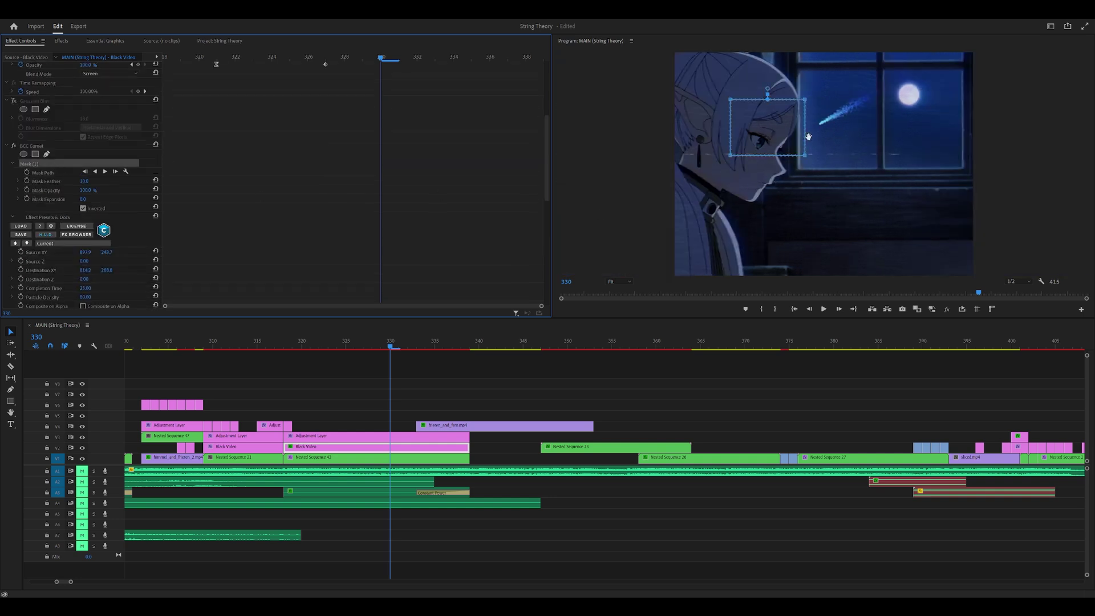
drag(443, 354, 525, 376)
scroll(762, 394, down, 4)
Zoom in at frame 246 and scrub through frames 263–276 to the night-sky shot near 286
key(equal)
key(equal)
key(equal)
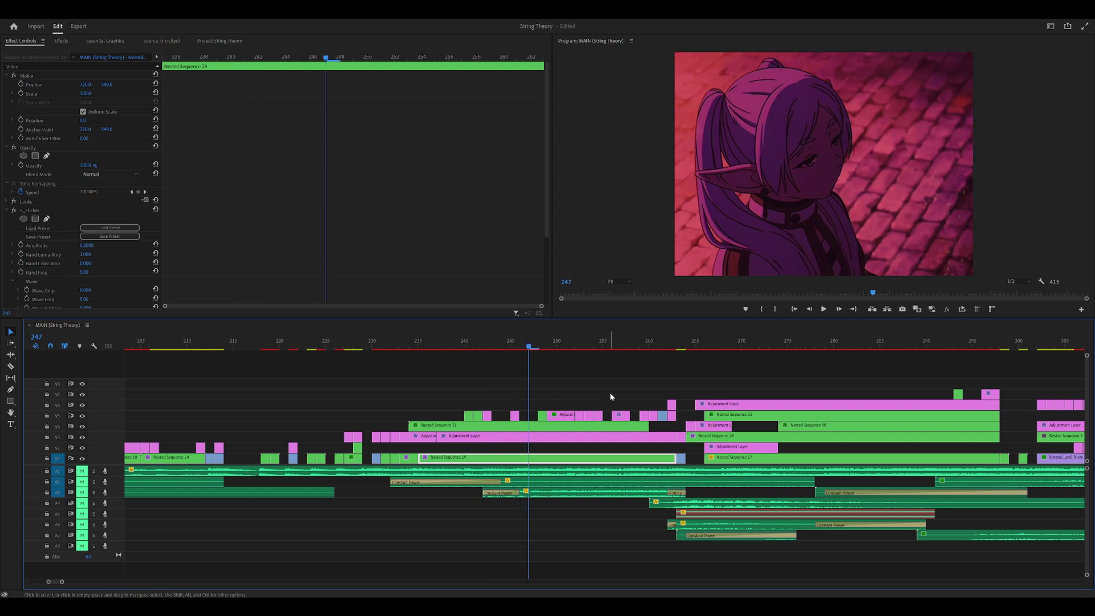
drag(642, 367, 917, 378)
drag(810, 387, 799, 389)
scroll(759, 391, down, 8)
drag(558, 344, 682, 358)
scroll(601, 410, down, 1)
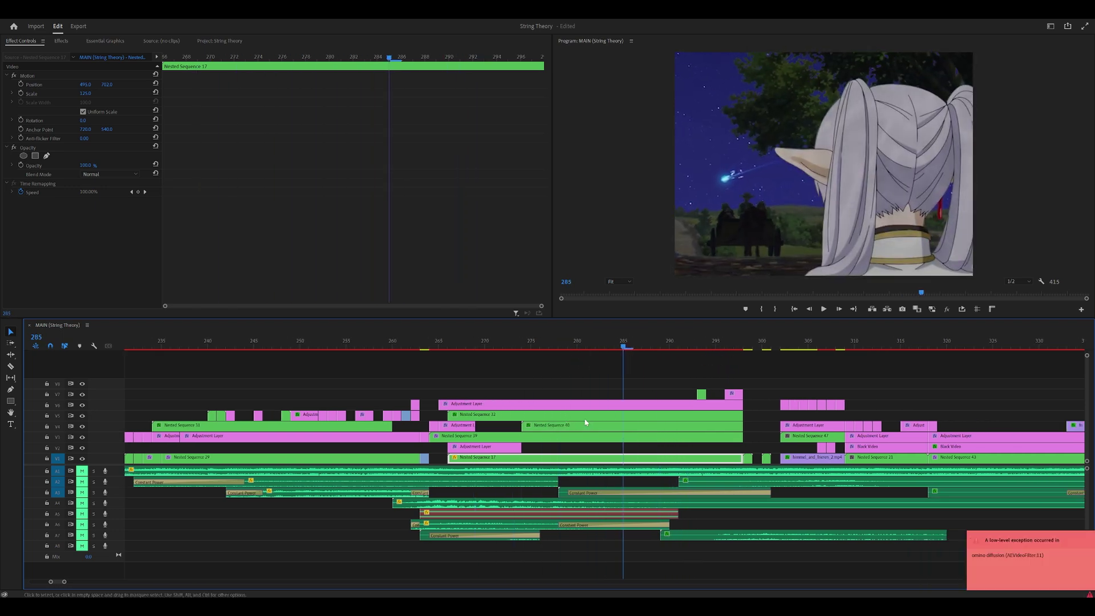
Open Nested Sequences 40 and 38 and show their hair masks in an enlarged Program monitor
click(558, 416)
double_click(558, 431)
click(45, 164)
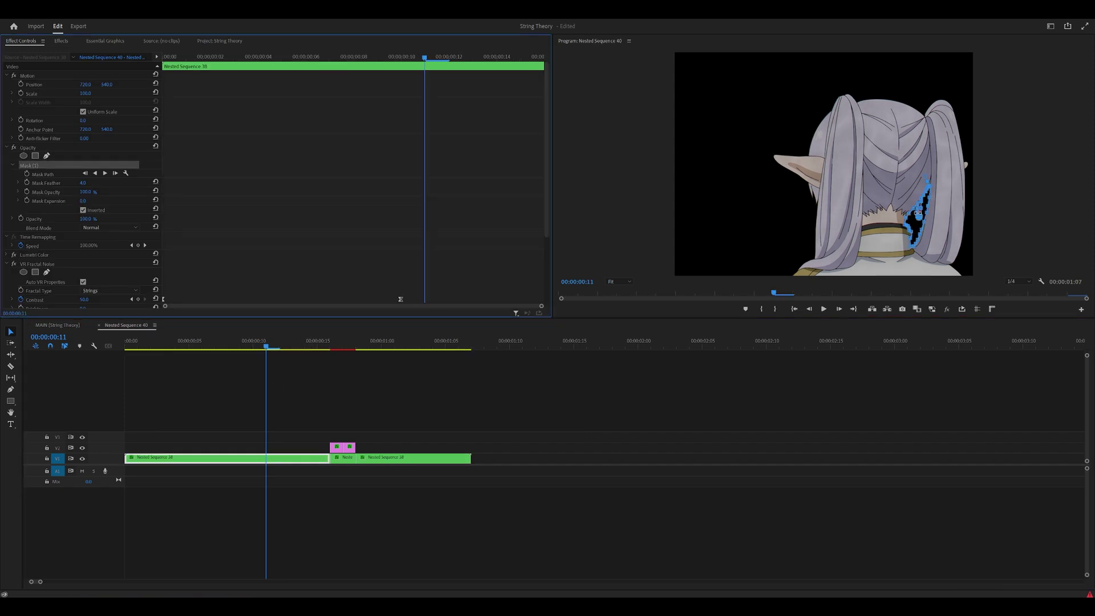
double_click(212, 458)
click(197, 448)
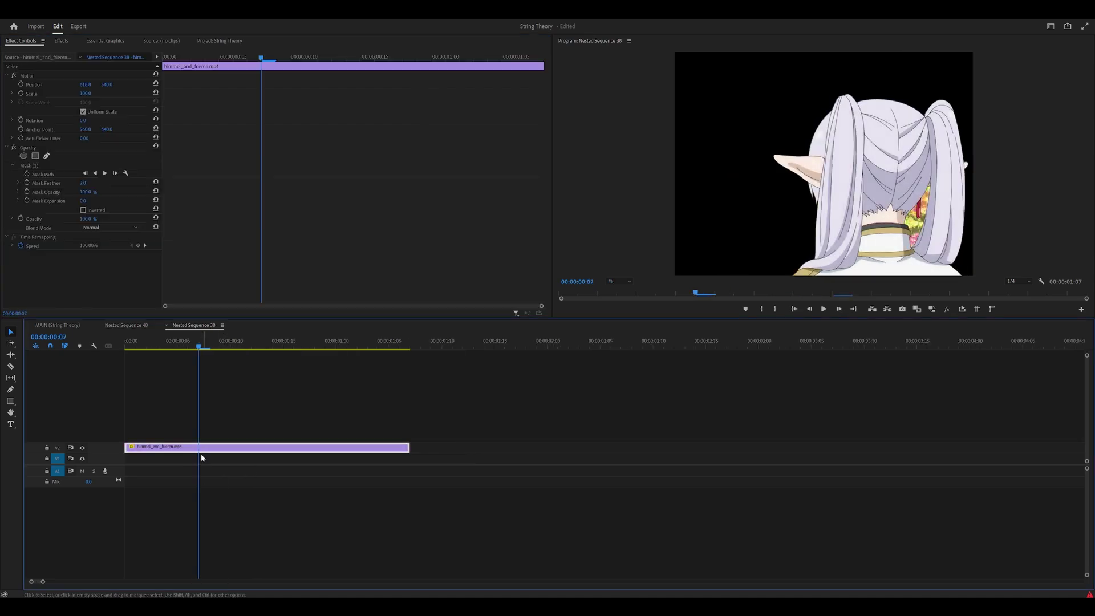
click(49, 163)
key(grave)
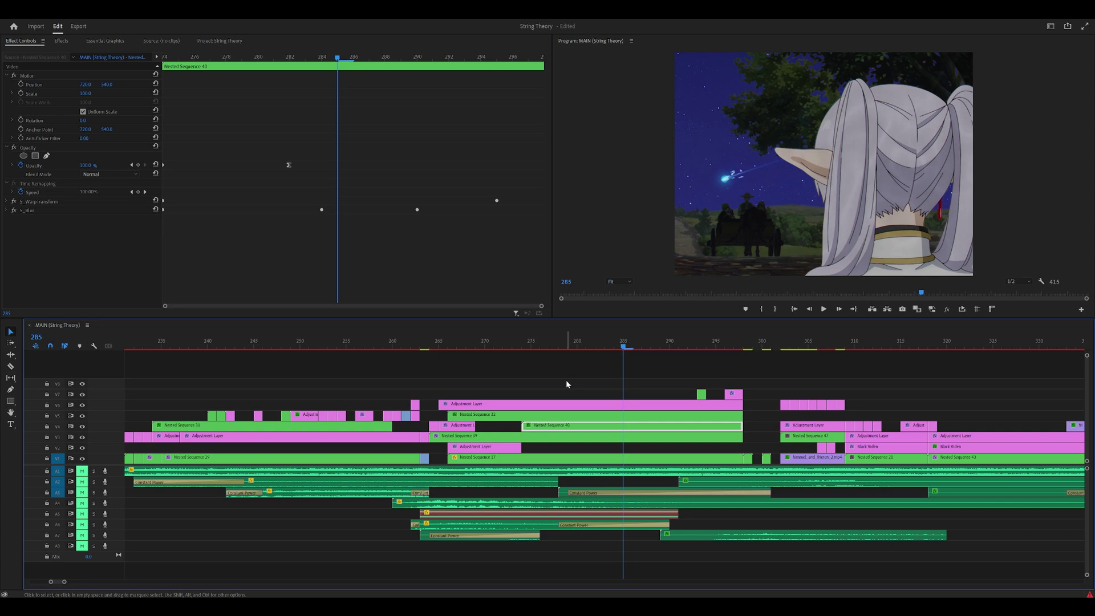
Back on MAIN, scrub from frame 290 to the fiery shot around frame 311
scroll(566, 384, down, 5)
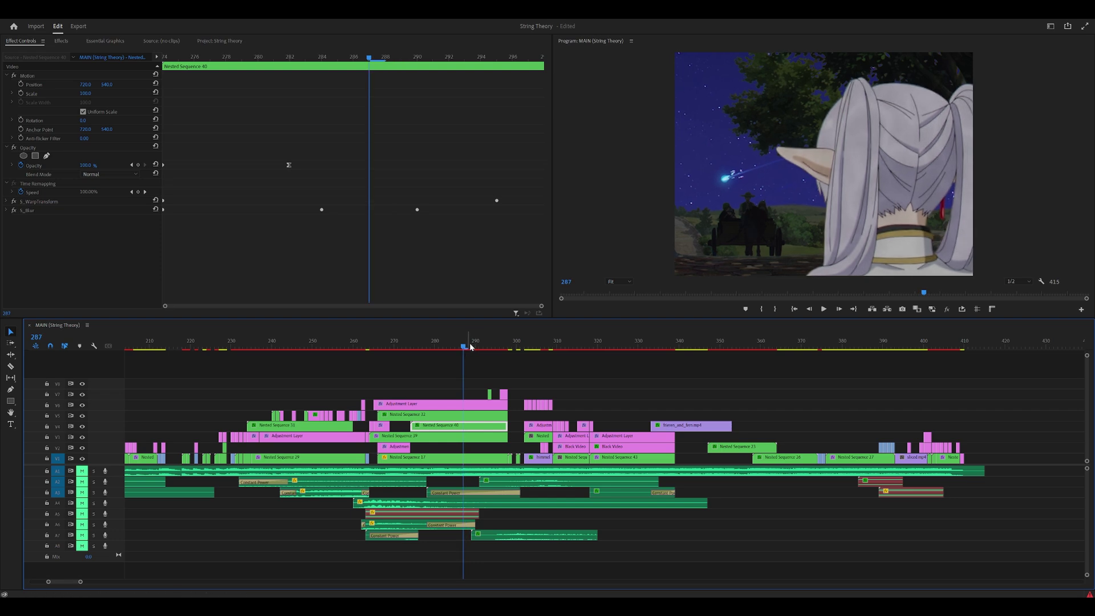
drag(469, 345, 545, 356)
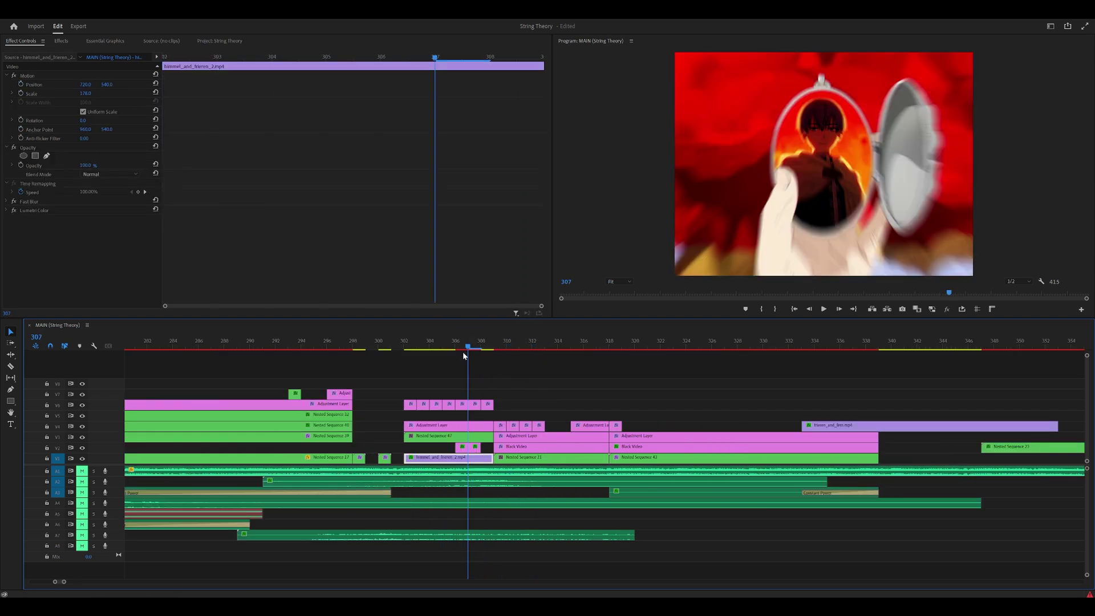
drag(465, 355, 558, 349)
click(532, 447)
scroll(297, 190, down, 3)
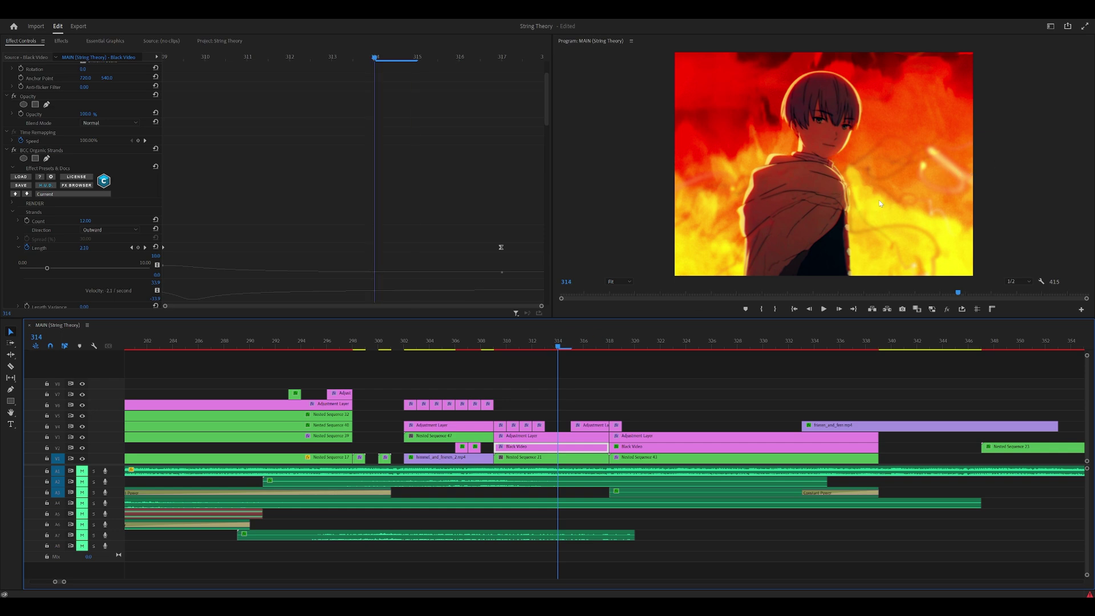
scroll(220, 183, down, 5)
scroll(203, 197, down, 5)
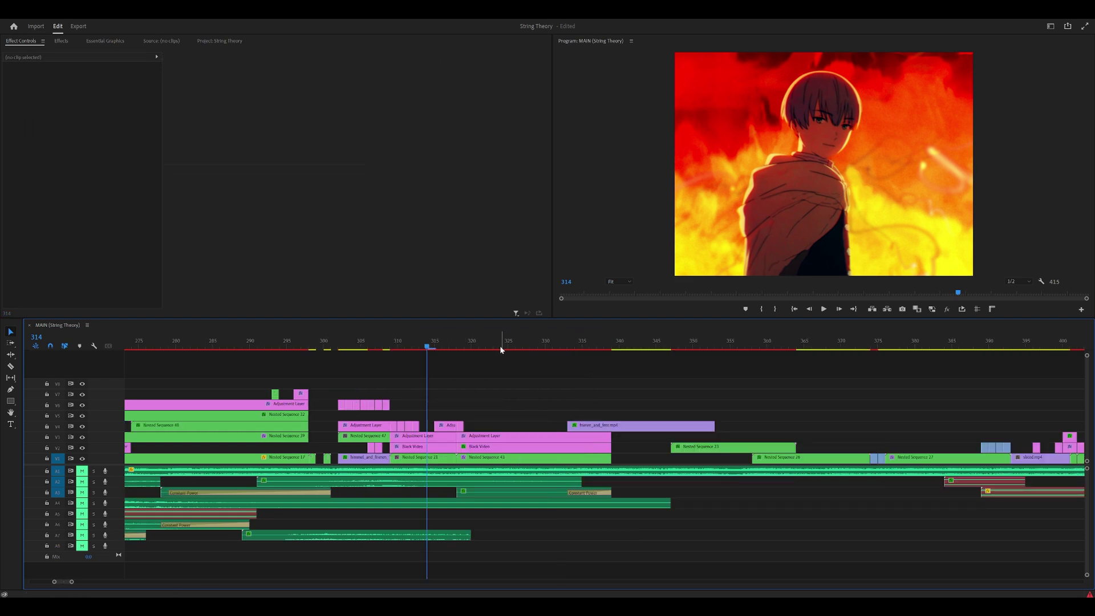
Play the sequence from the window comet shot at frame 324 to the motion-blurred Frieren shot at 403
click(500, 349)
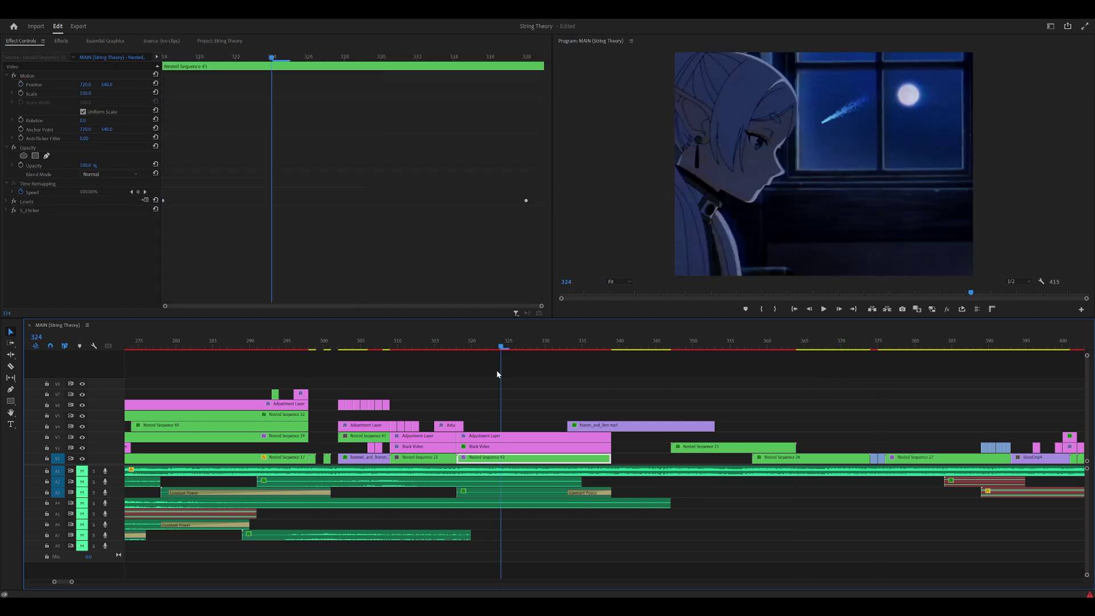
key(space)
key(minus)
key(minus)
key(minus)
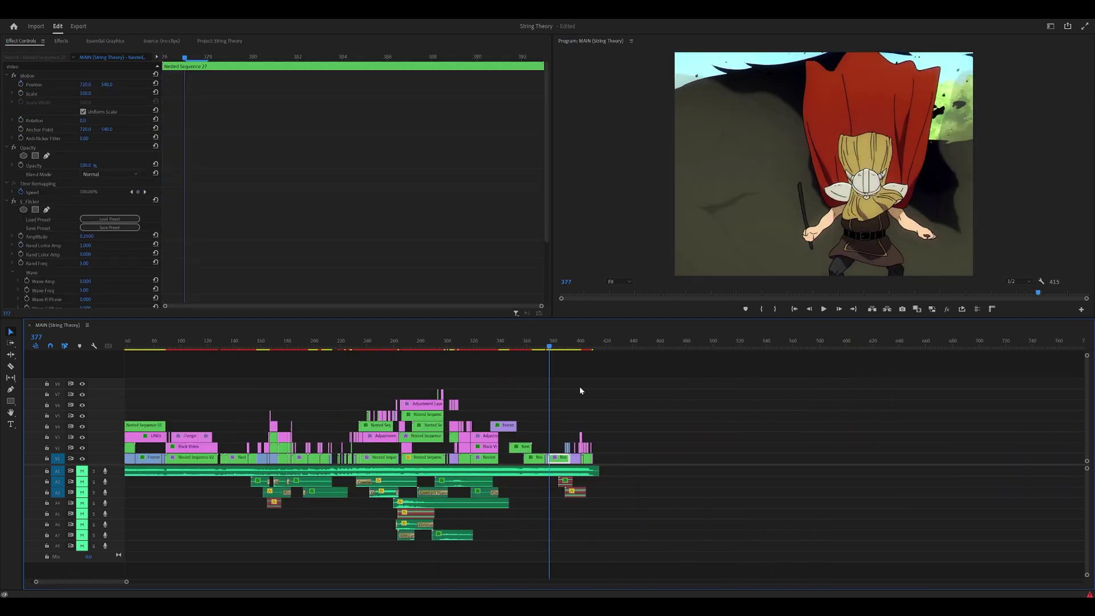
key(equal)
key(equal)
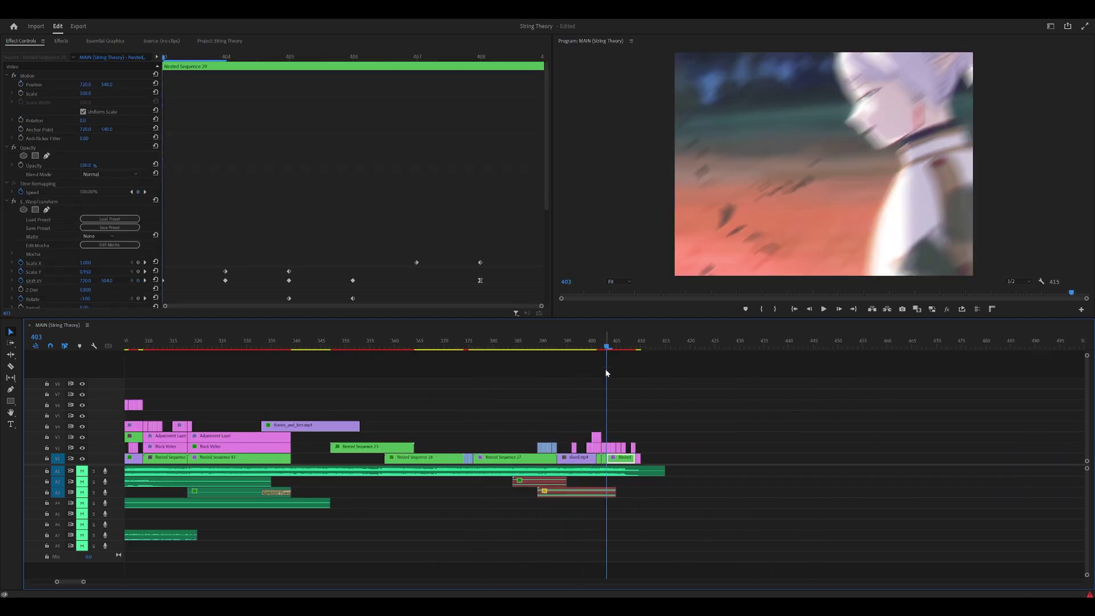
Select the directional-blur adjustment layer, then Nested Sequence 29, and scrub its S_WarpTransform shake keyframes from 403 to 407
click(608, 447)
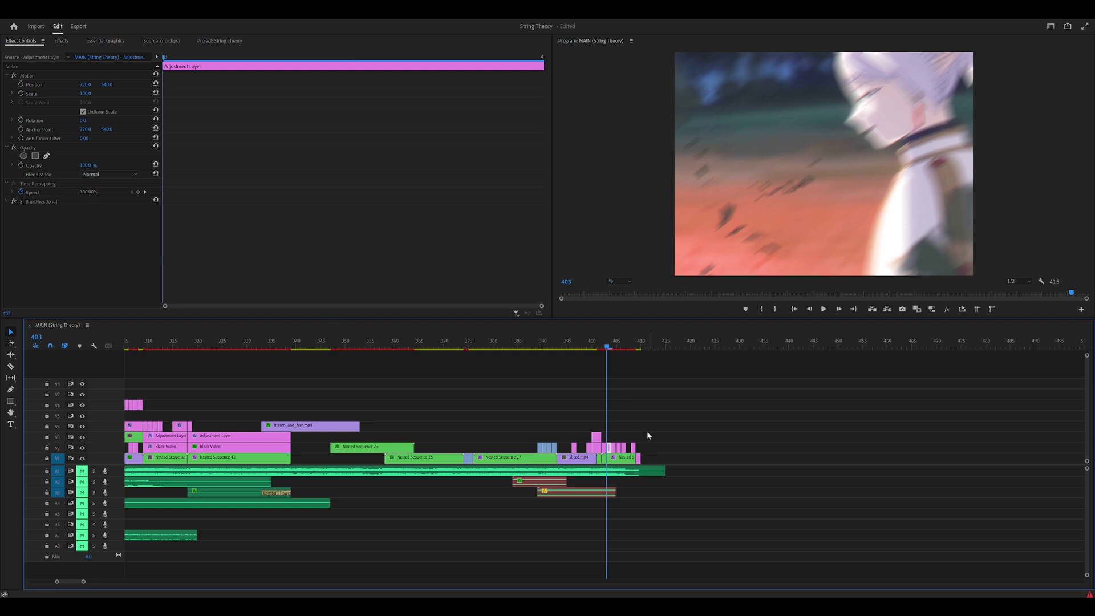
scroll(619, 450, up, 3)
click(621, 457)
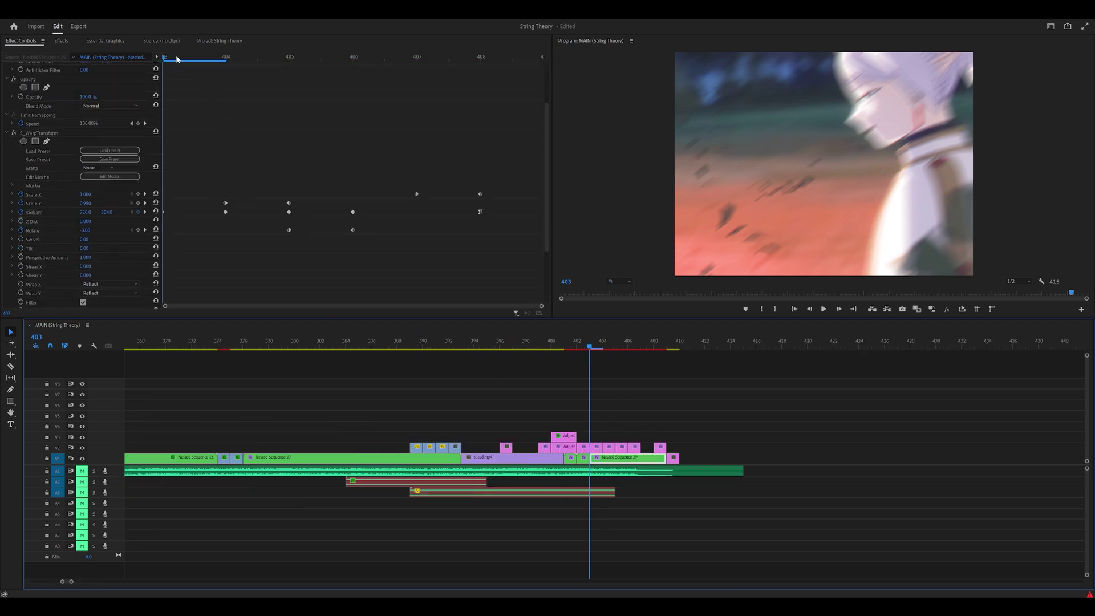
drag(177, 59, 196, 114)
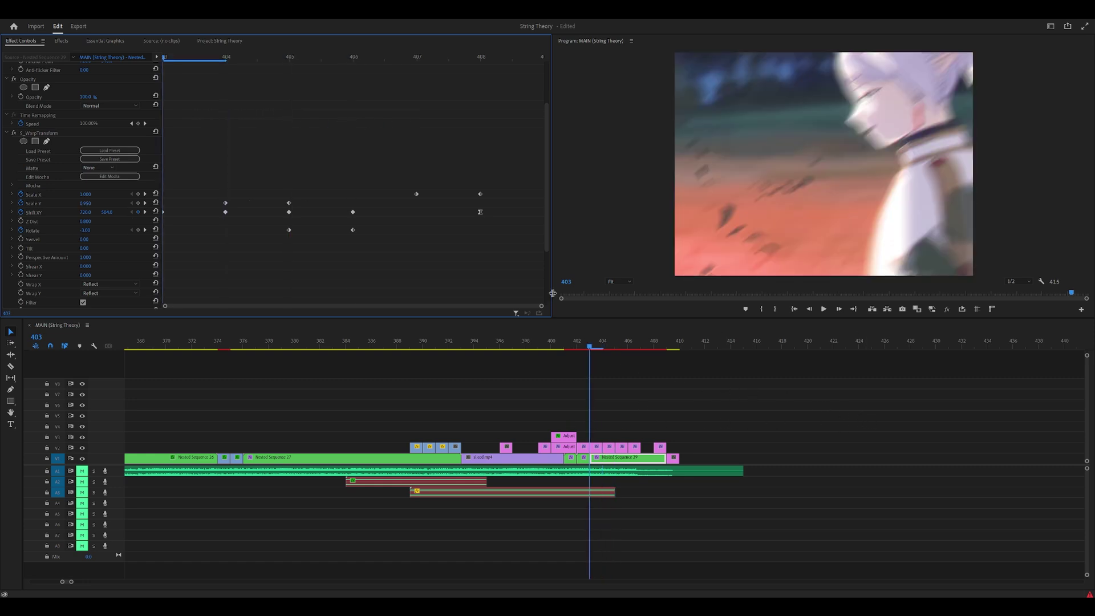
click(662, 381)
key(backslash)
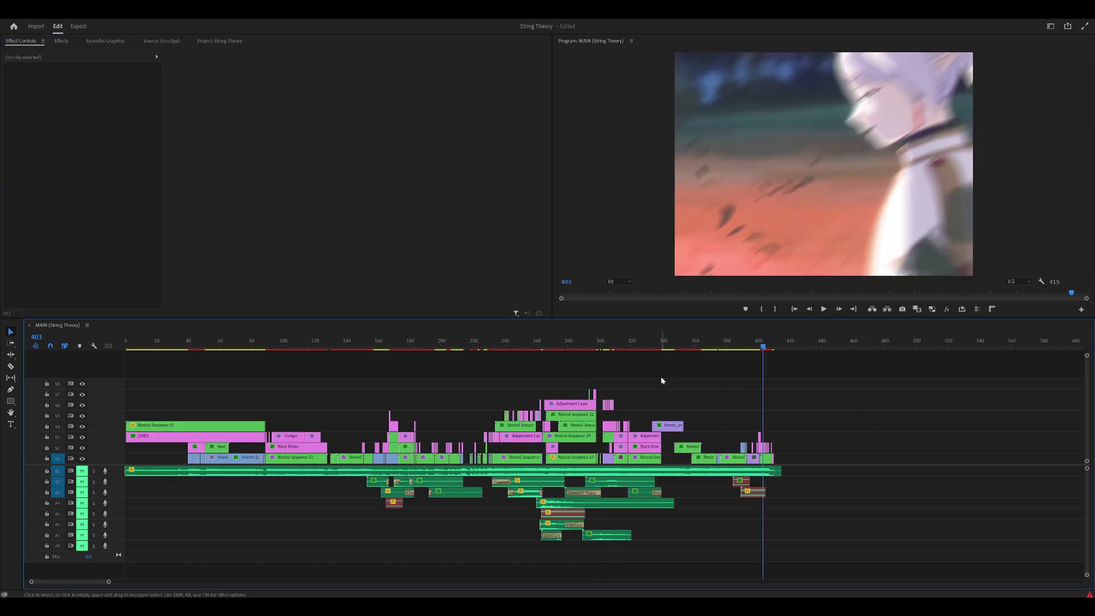